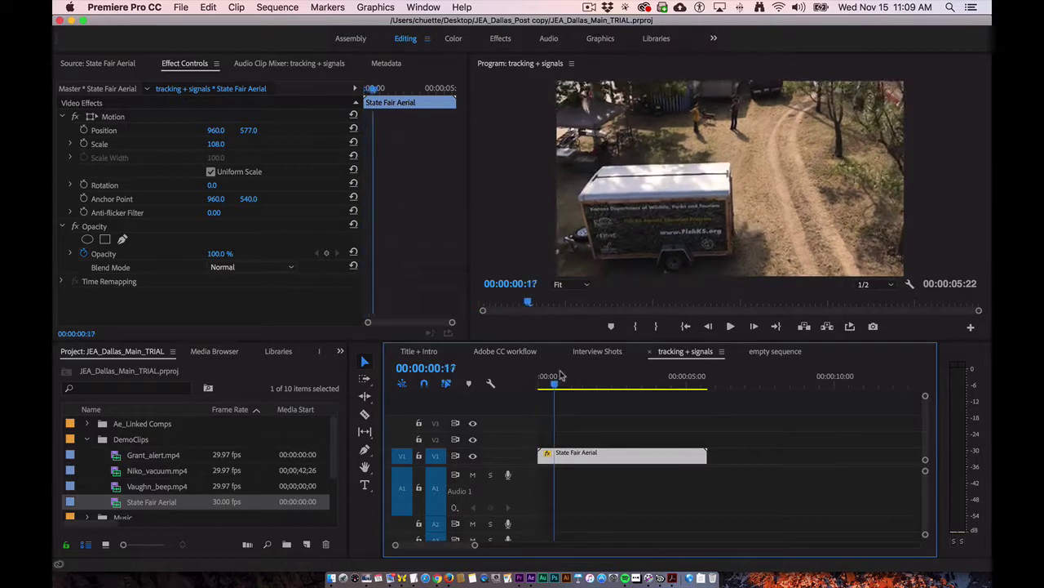
- Replace the State Fair Aerial clip on V1 with an After Effects composition and preview its footage in After Effects
{"action": "right_click", "coordinate": [602, 454]}
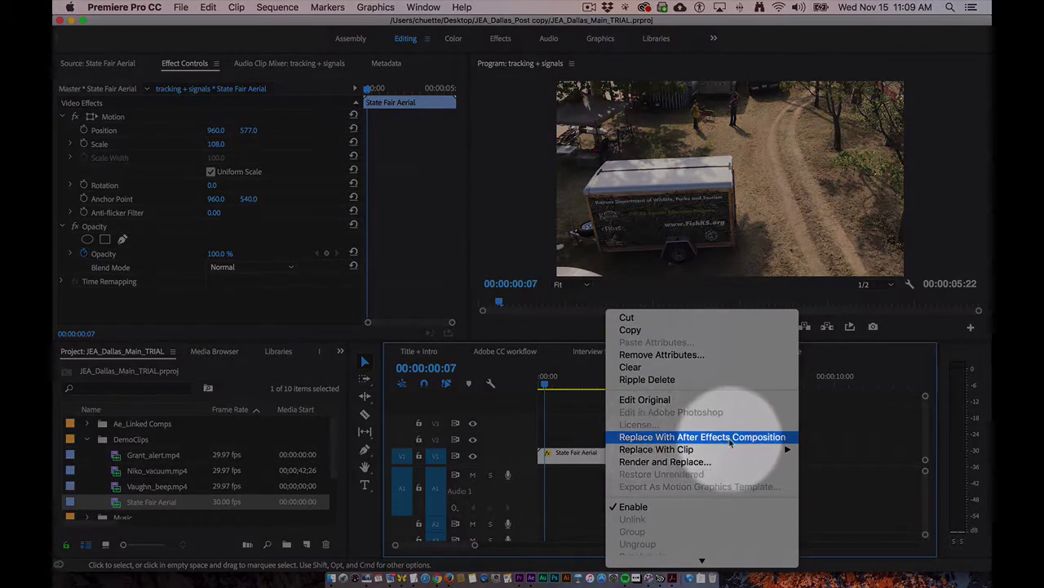
{"action": "left_click", "coordinate": [637, 439]}
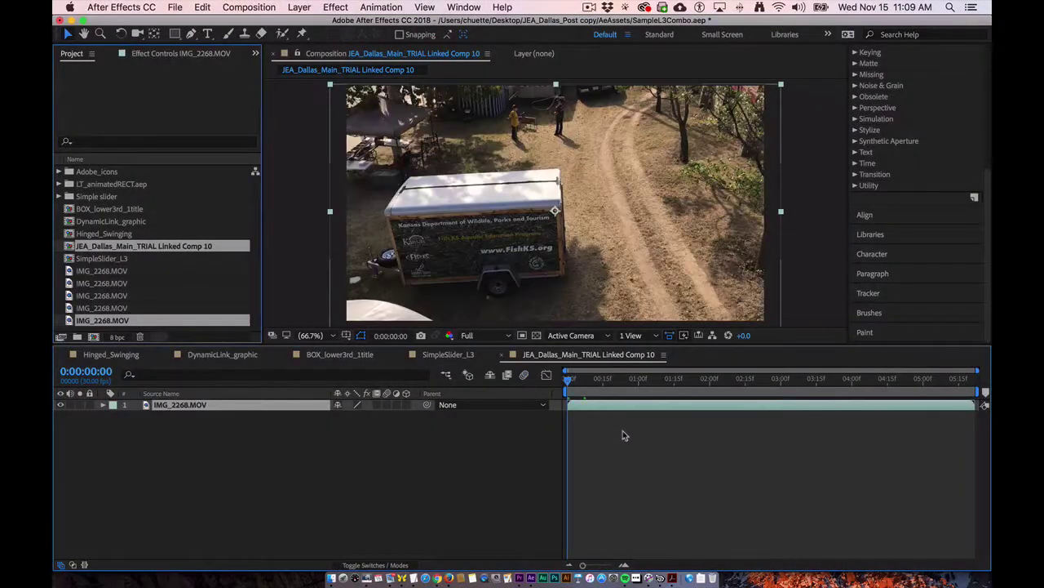
{"action": "left_click", "coordinate": [579, 380]}
{"action": "key", "text": "space"}
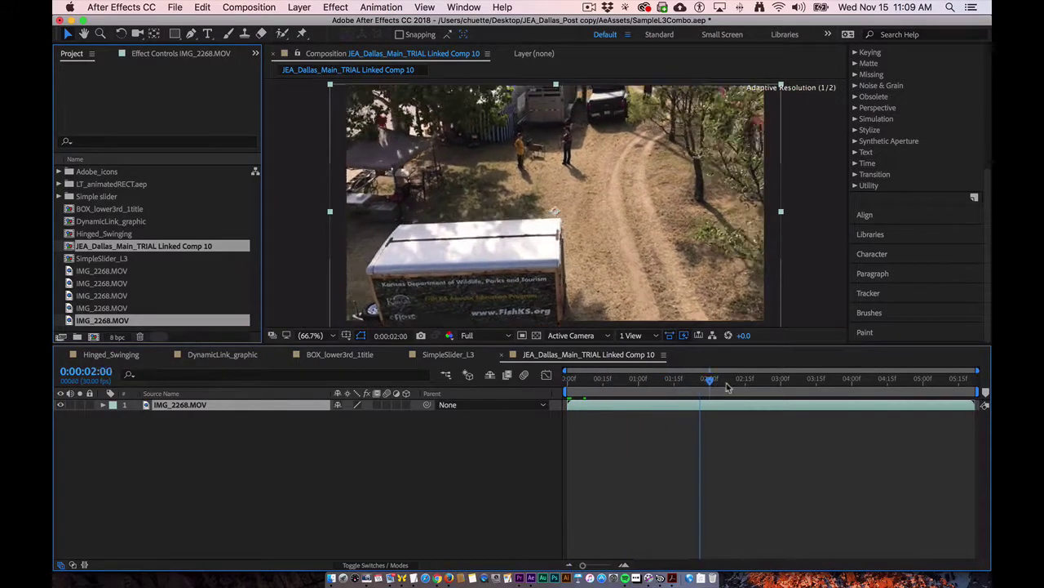
{"action": "key", "text": "space"}
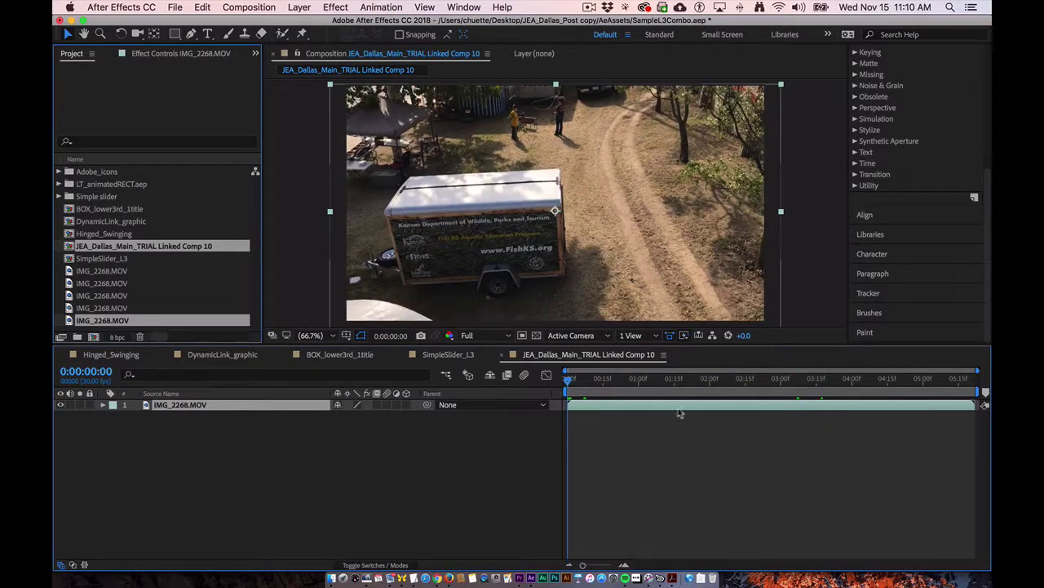
- Start motion tracking on the IMG_2268.MOV layer with position, rotation and scale enabled
{"action": "scroll", "coordinate": [898, 140], "scroll_direction": "up", "scroll_amount": 5}
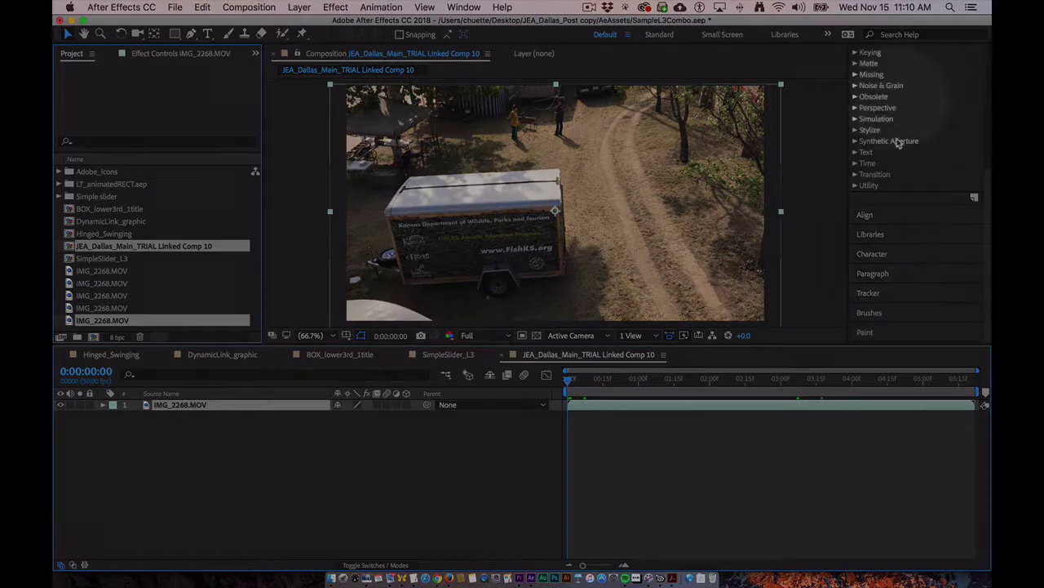
{"action": "left_click", "coordinate": [884, 112]}
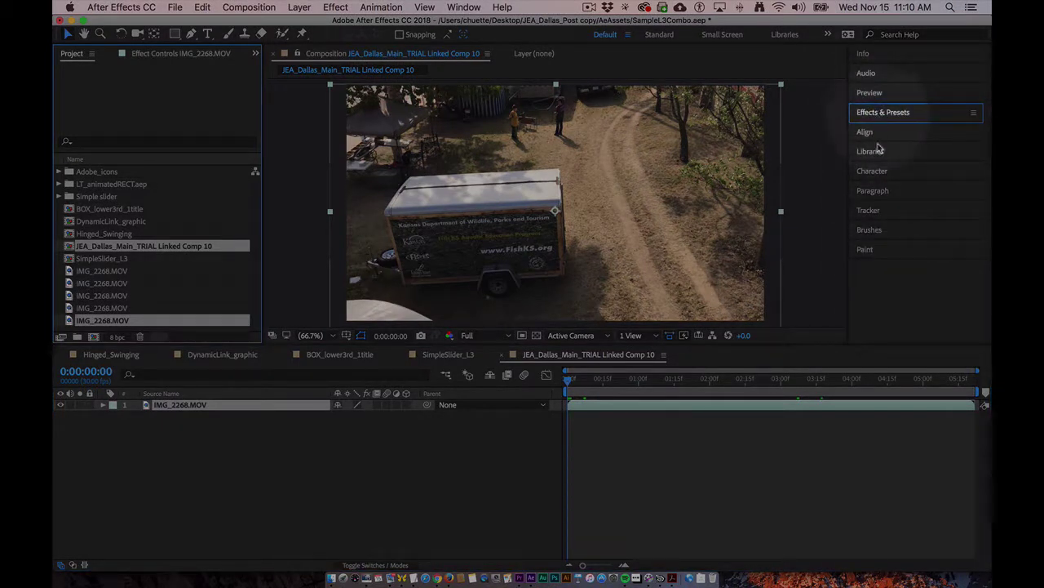
{"action": "left_click", "coordinate": [868, 210]}
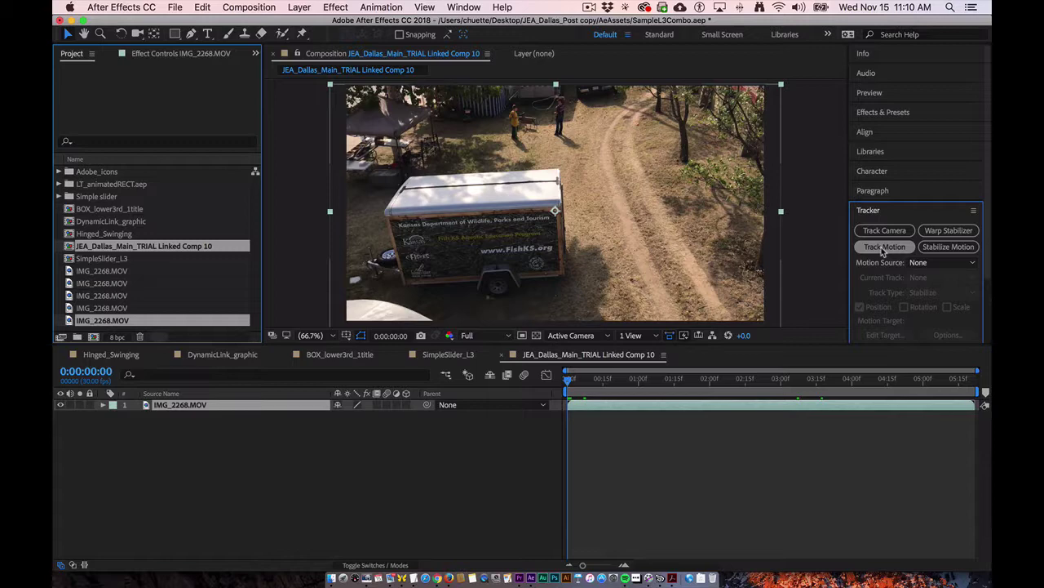
{"action": "left_click", "coordinate": [883, 248]}
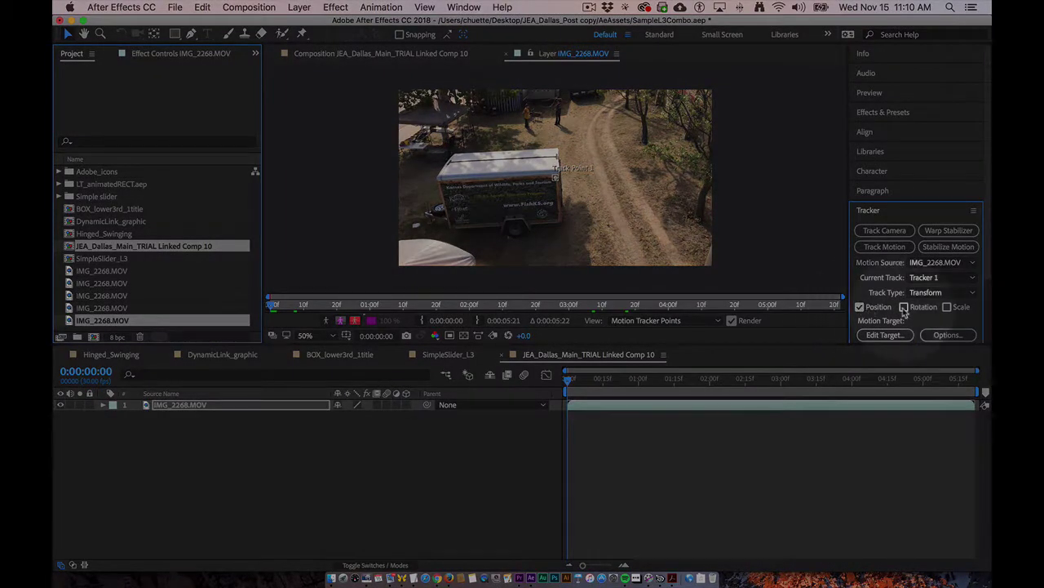
{"action": "left_click", "coordinate": [948, 307]}
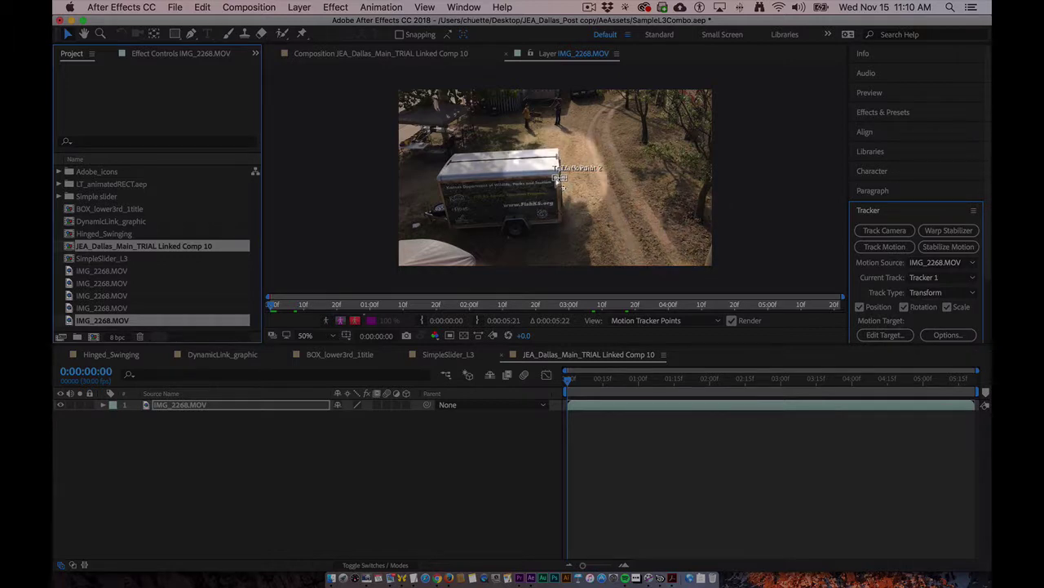
- Place Track Point 1 and Track Point 2 on the two far corners of the trailer roof, enlarging Track Point 2's boxes
{"action": "scroll", "coordinate": [558, 181], "scroll_direction": "up", "scroll_amount": 2}
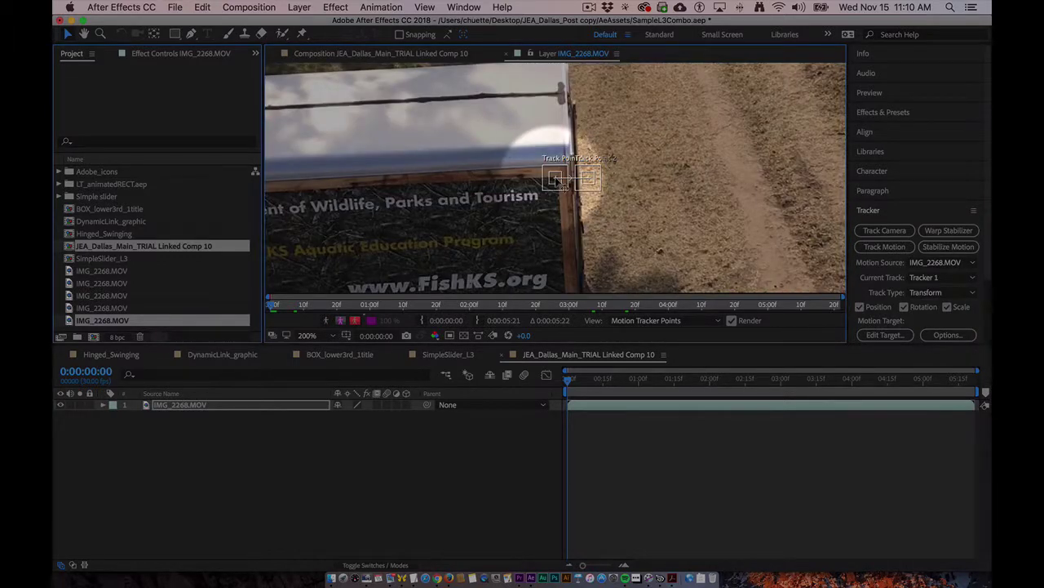
{"action": "left_click_drag", "start_coordinate": [555, 178], "coordinate": [471, 101]}
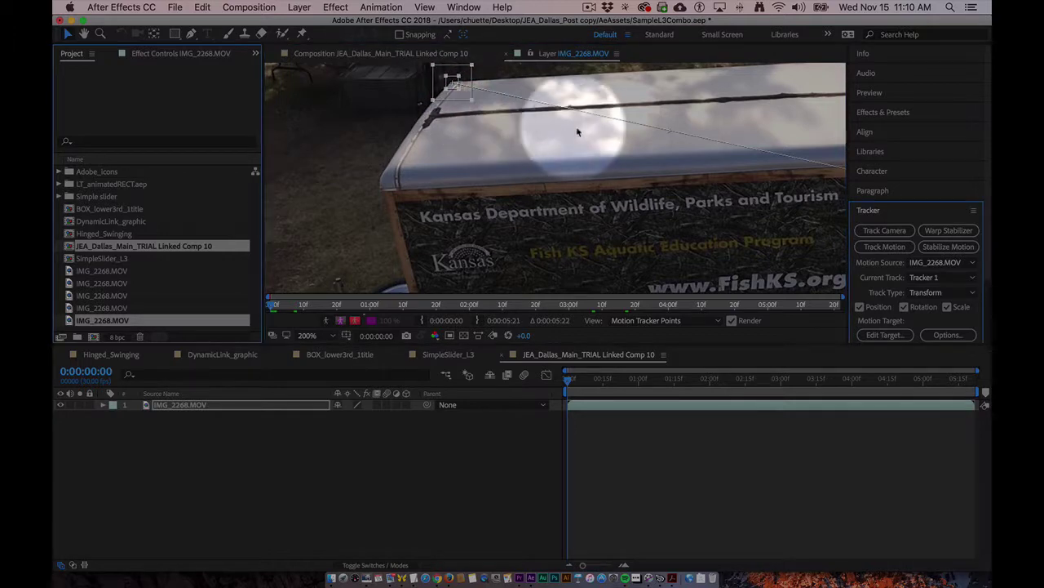
{"action": "left_click_drag", "start_coordinate": [494, 142], "coordinate": [350, 182]}
{"action": "left_click_drag", "start_coordinate": [665, 222], "coordinate": [653, 120]}
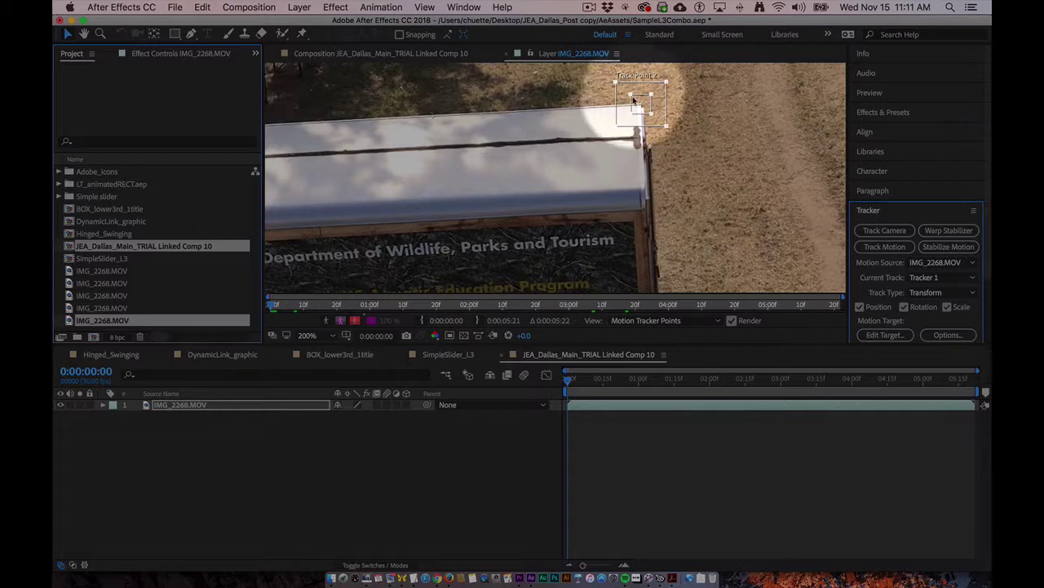
{"action": "left_click_drag", "start_coordinate": [632, 116], "coordinate": [639, 119]}
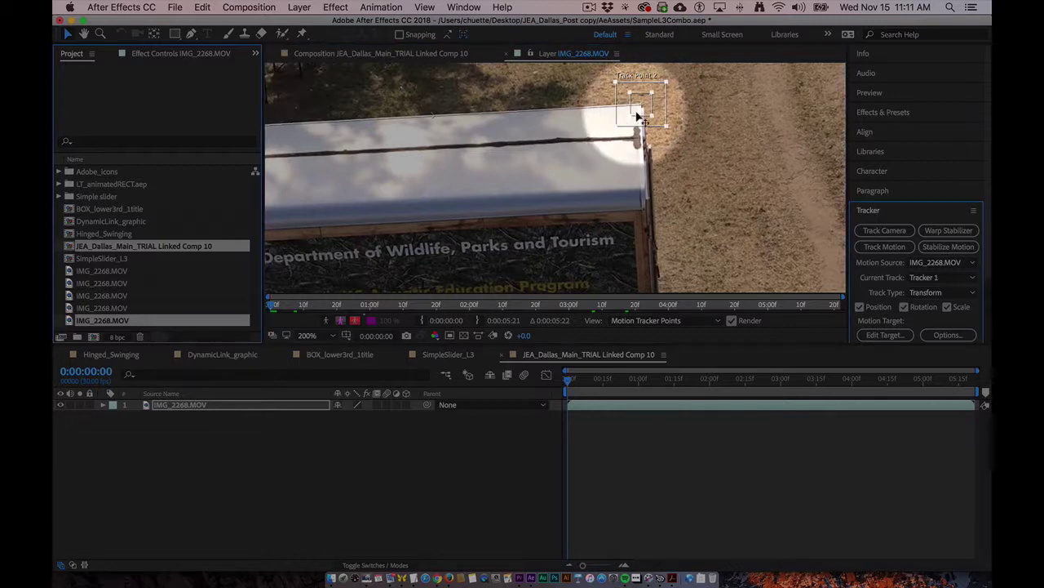
{"action": "left_click_drag", "start_coordinate": [616, 84], "coordinate": [615, 81]}
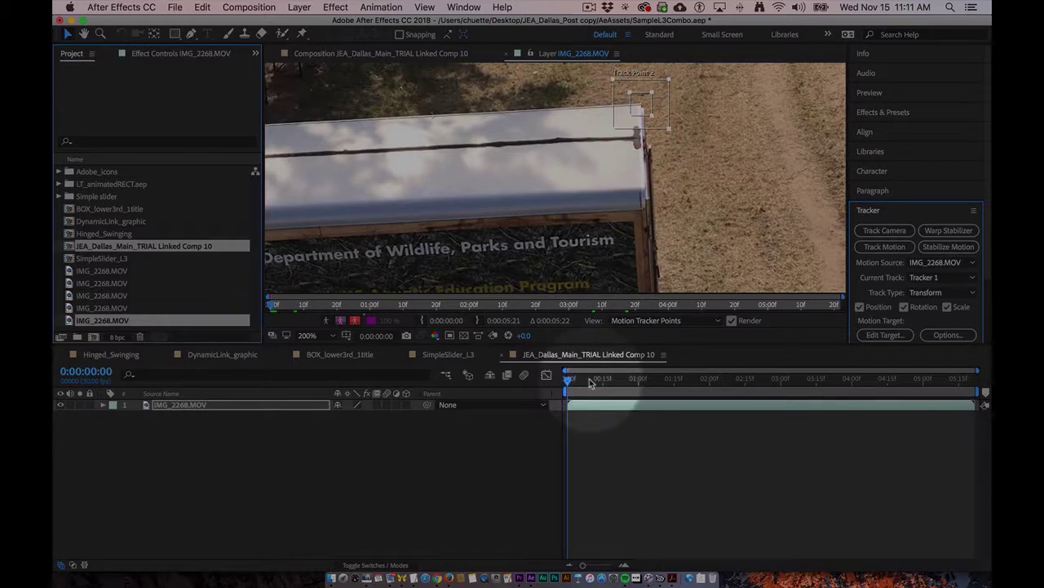
- Analyze the motion track forward from the first frame and fit the whole frame in the layer view
{"action": "left_click_drag", "start_coordinate": [571, 382], "coordinate": [568, 382]}
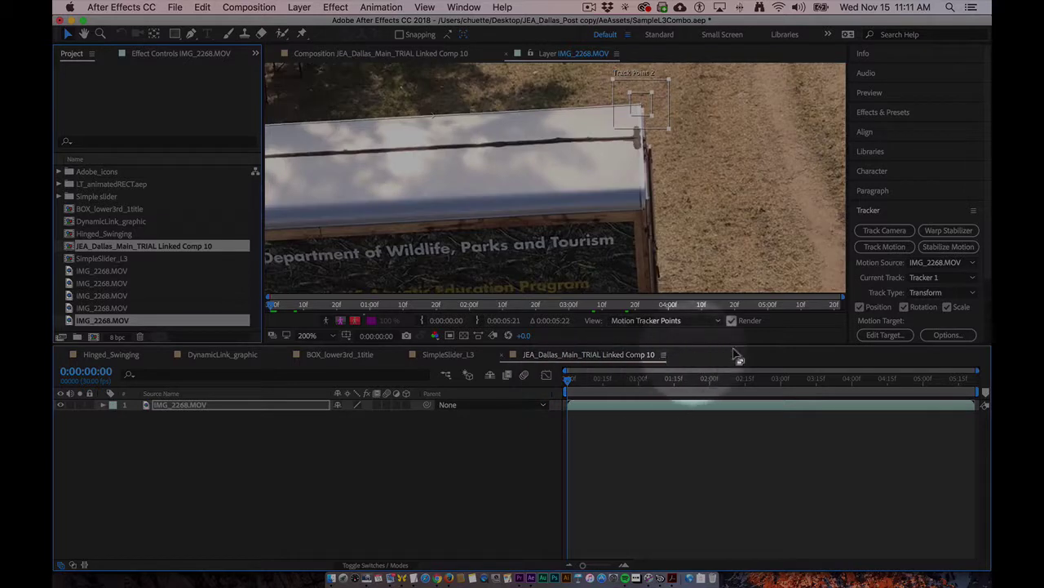
{"action": "scroll", "coordinate": [922, 317], "scroll_direction": "down", "scroll_amount": 3}
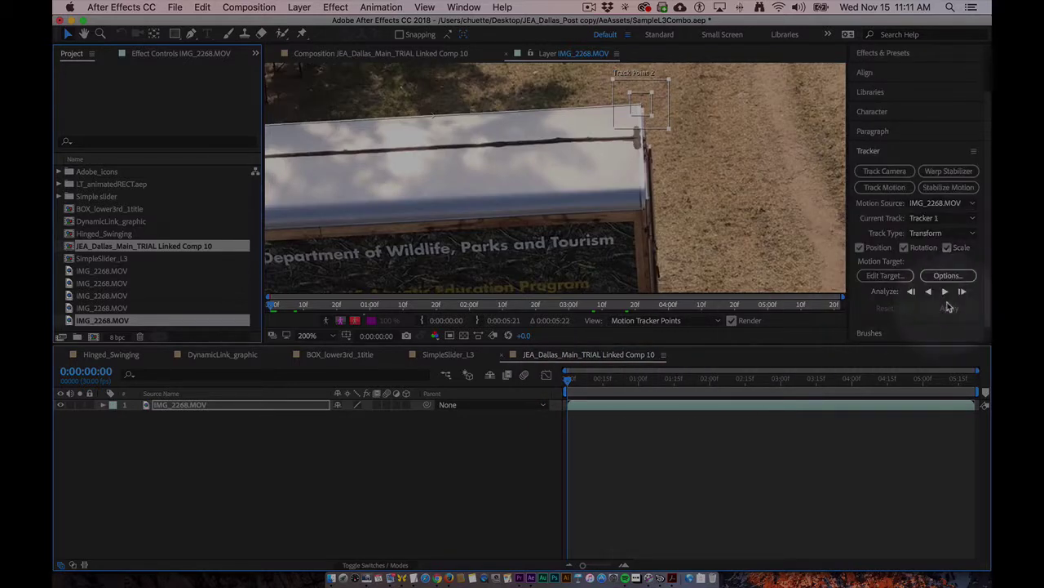
{"action": "left_click", "coordinate": [944, 294]}
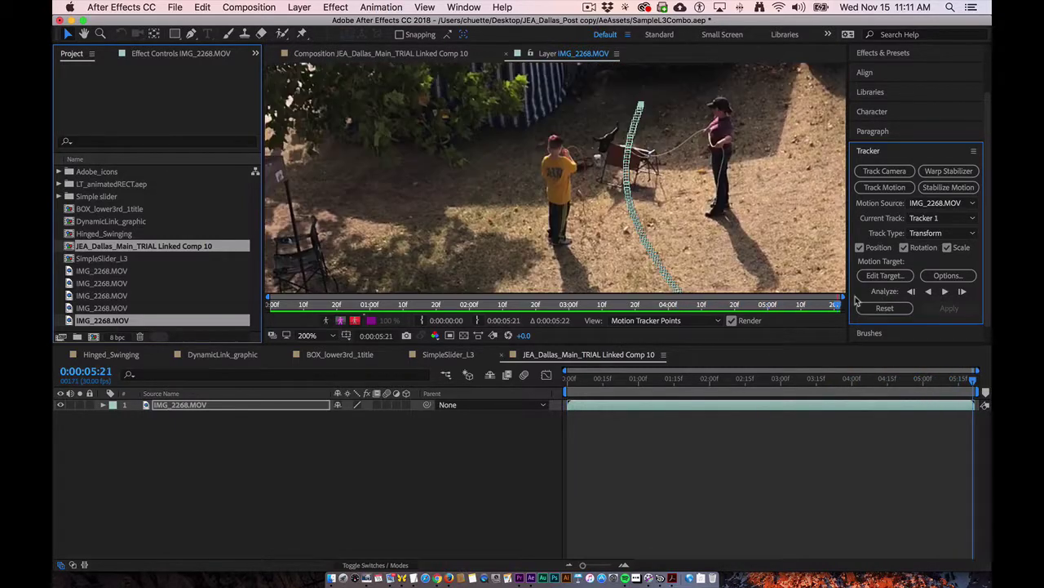
{"action": "left_click", "coordinate": [319, 336]}
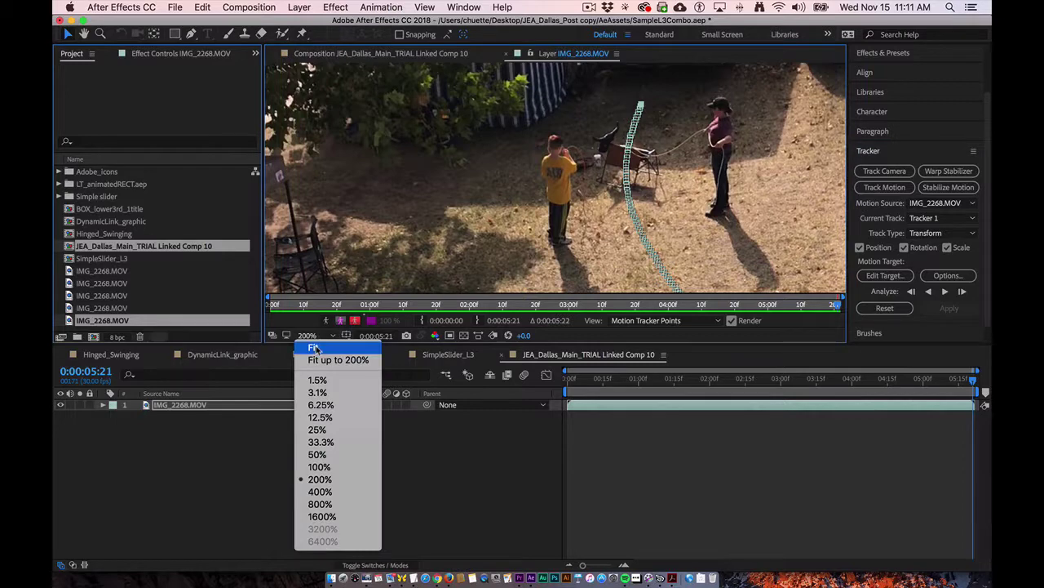
{"action": "left_click", "coordinate": [318, 346]}
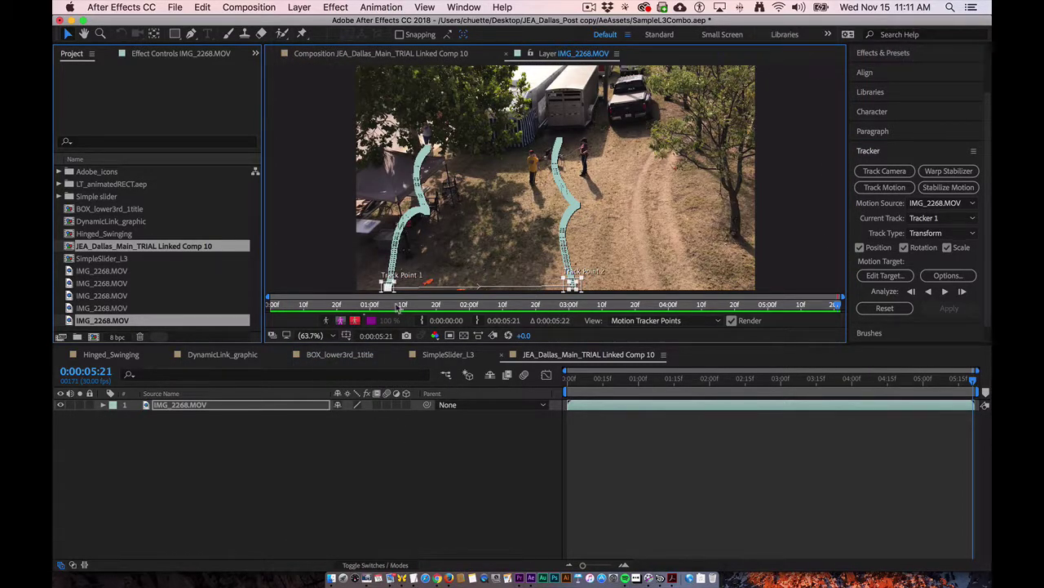
- Quit the mail application running in the background
{"action": "right_click", "coordinate": [391, 578]}
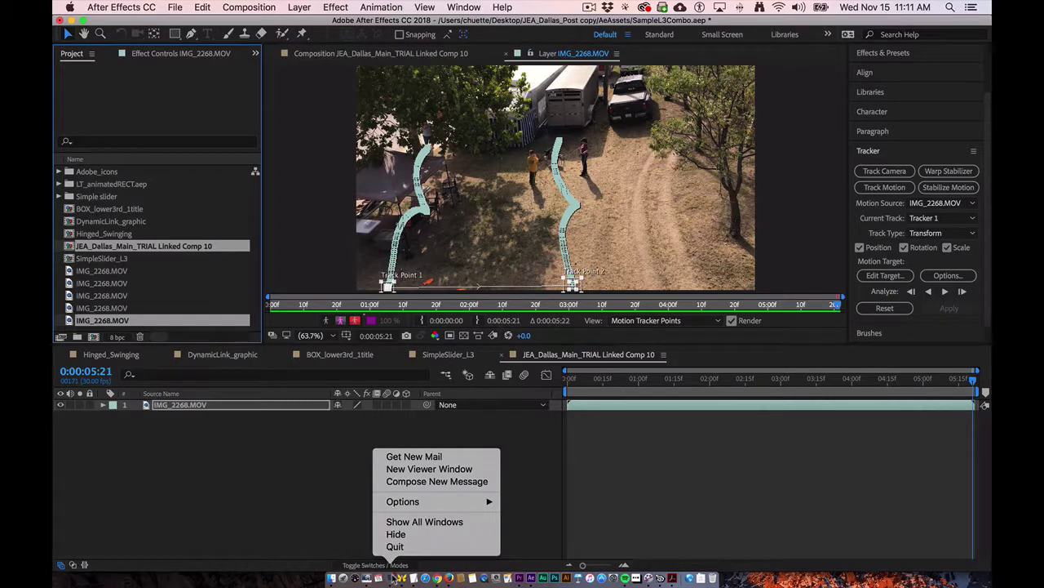
{"action": "left_click", "coordinate": [412, 550]}
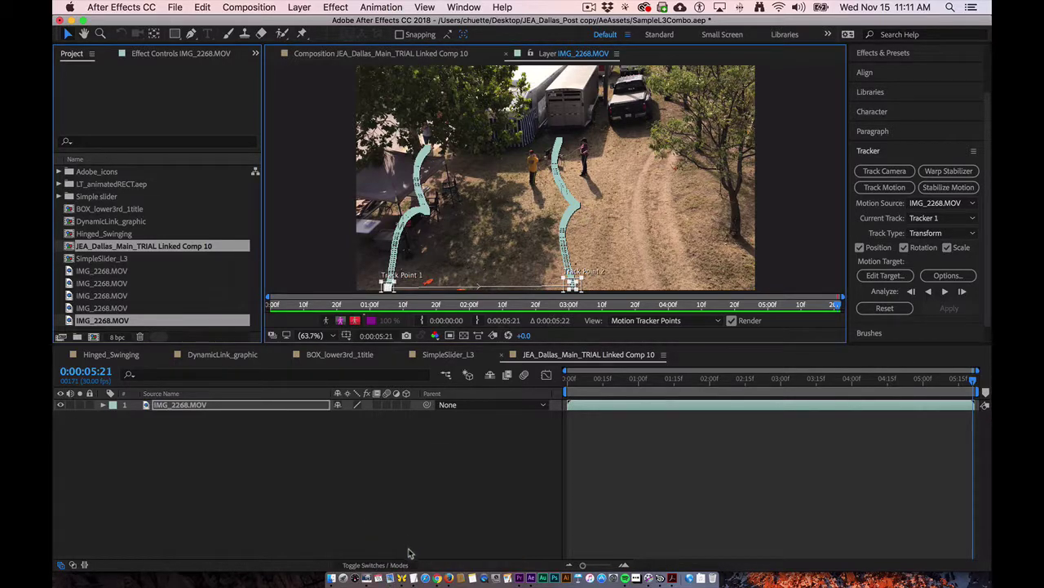
- Create a text layer reading "Aerial View" with the composition set back to its first frame
{"action": "mouse_move", "coordinate": [574, 385]}
{"action": "left_mouse_down"}
{"action": "mouse_move", "coordinate": [603, 385]}
{"action": "mouse_move", "coordinate": [591, 388]}
{"action": "left_mouse_up"}
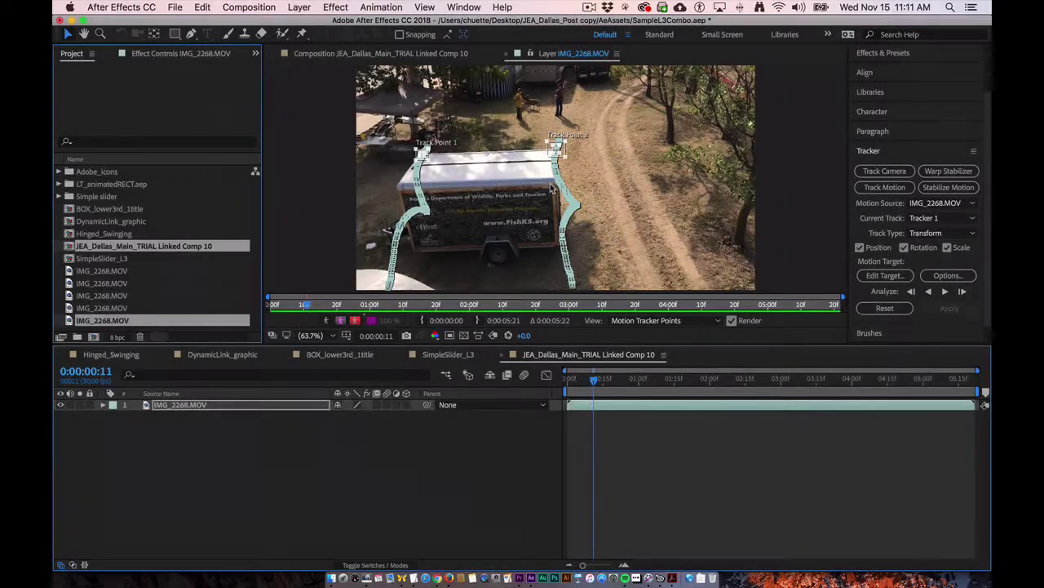
{"action": "left_click_drag", "start_coordinate": [593, 383], "coordinate": [569, 381]}
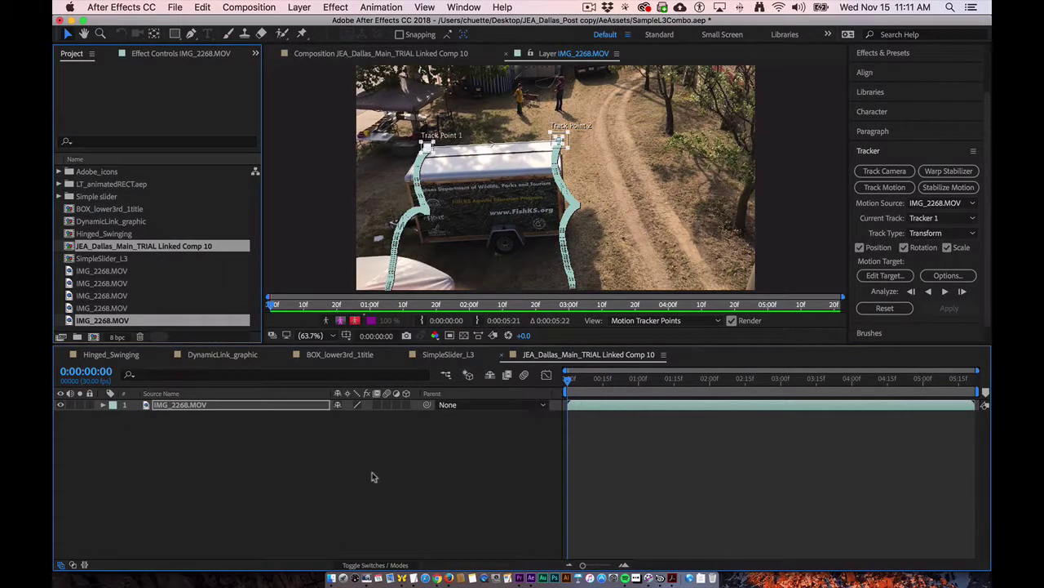
{"action": "left_click", "coordinate": [328, 463]}
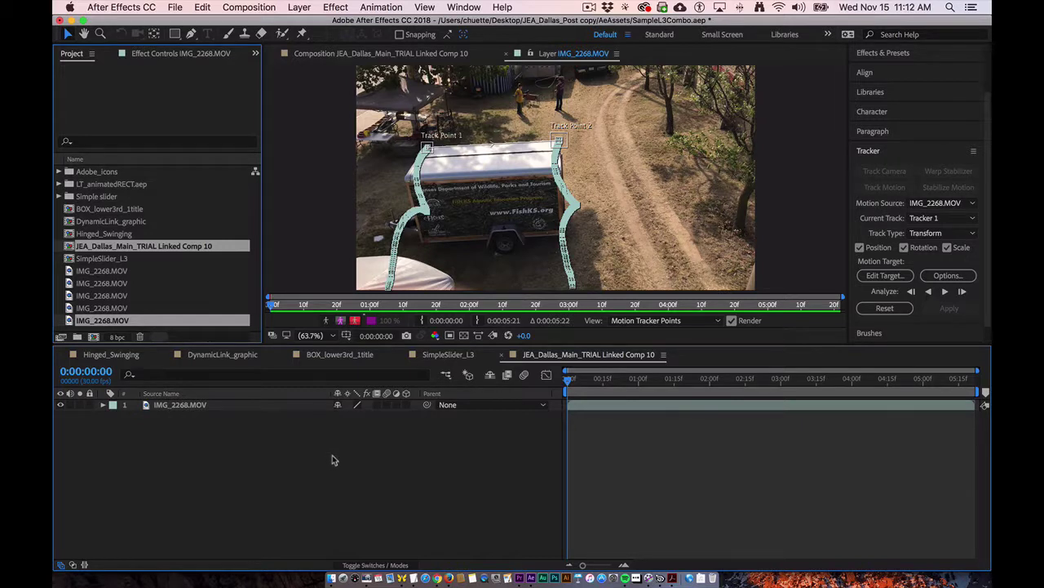
{"action": "right_click", "coordinate": [271, 461]}
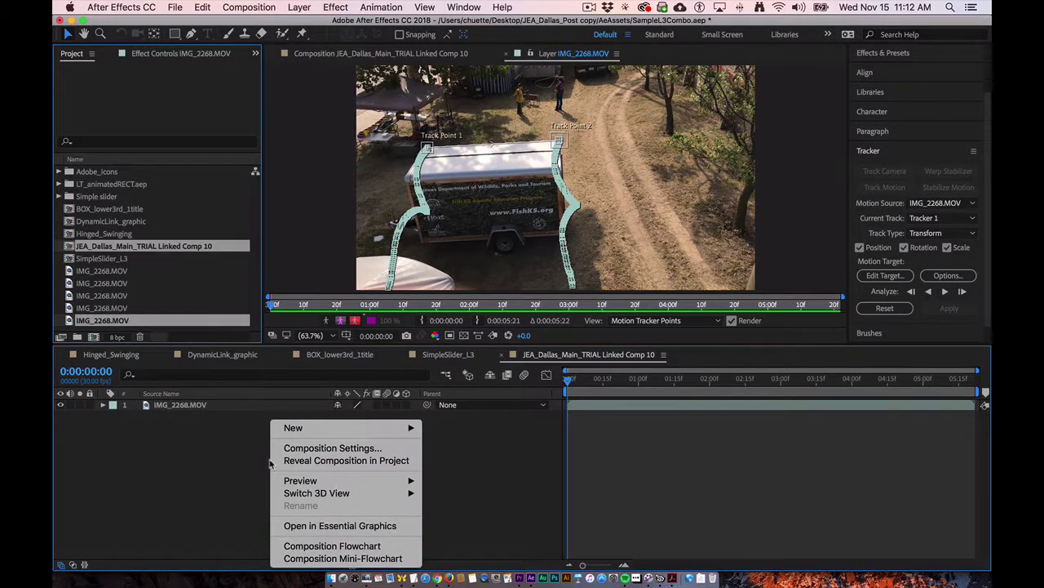
{"action": "mouse_move", "coordinate": [293, 427]}
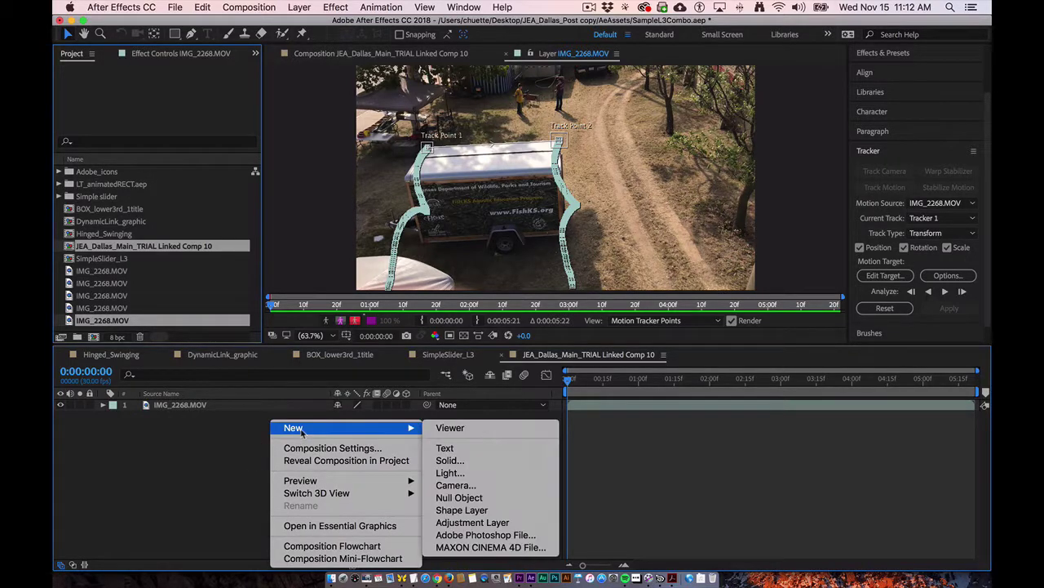
{"action": "left_click", "coordinate": [445, 448]}
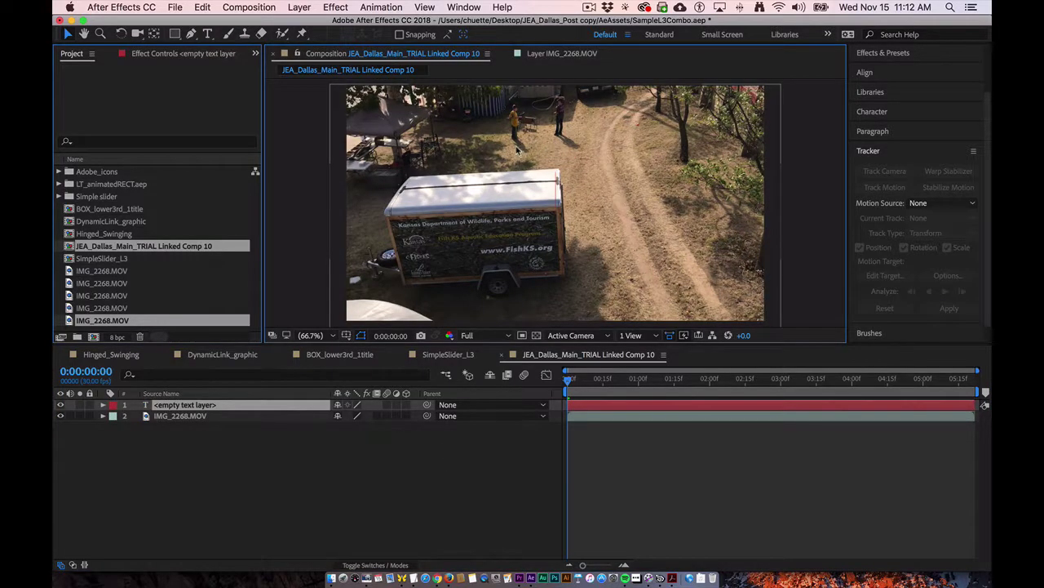
{"action": "left_click_drag", "start_coordinate": [207, 34], "coordinate": [249, 36]}
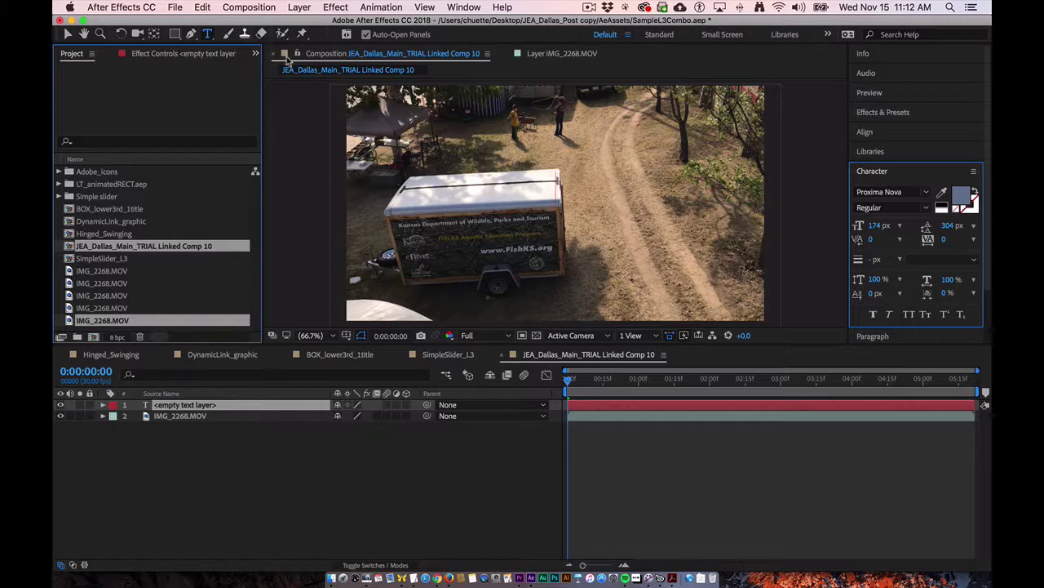
{"action": "left_click", "coordinate": [455, 152]}
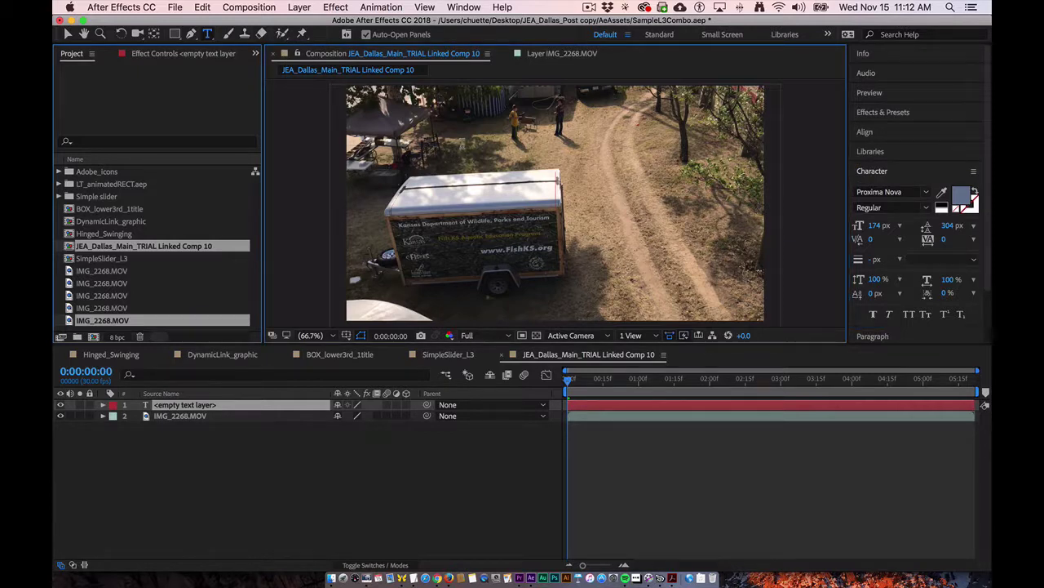
{"action": "type", "text": "Aerial View"}
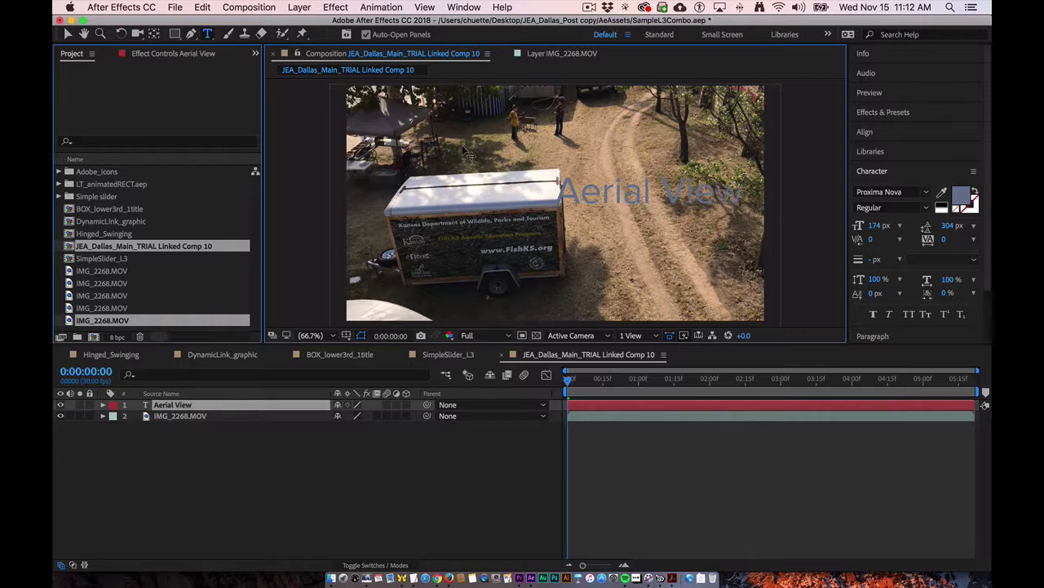
- Change the fill color of the whole "Aerial View" text to bright green 4EFF00
{"action": "key", "text": "super+a"}
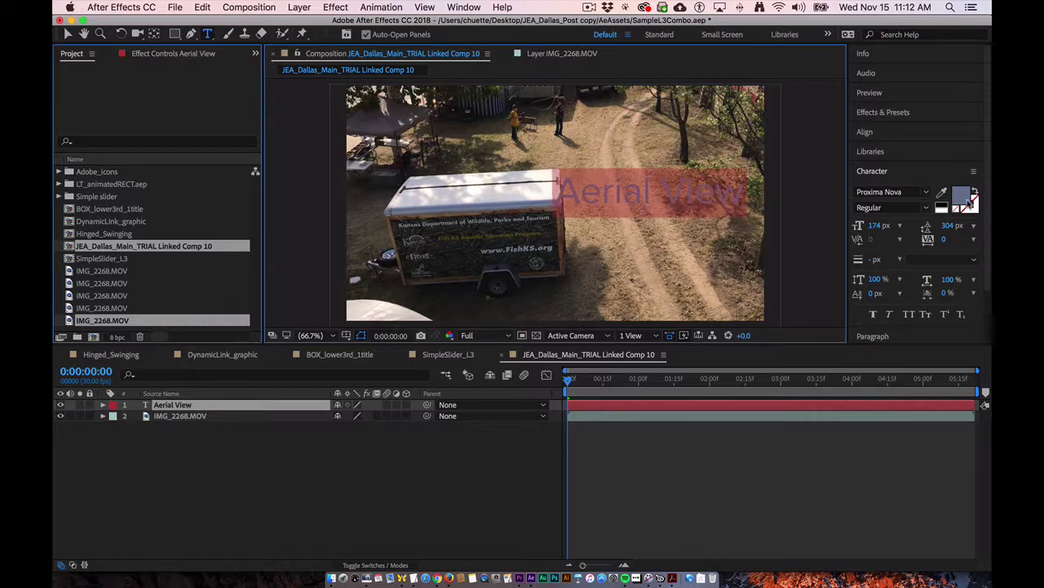
{"action": "left_click", "coordinate": [967, 202]}
{"action": "left_click", "coordinate": [238, 220]}
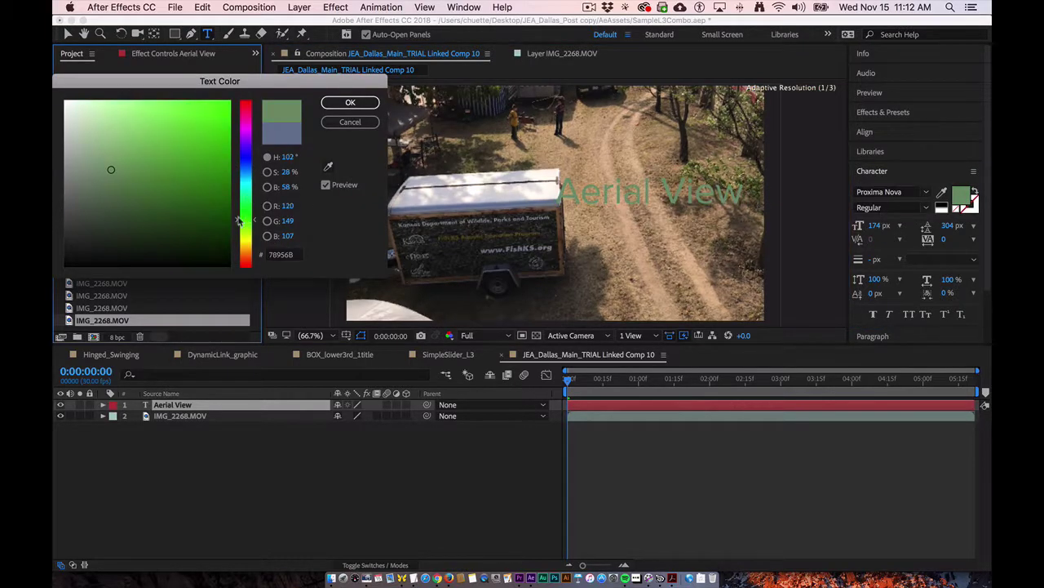
{"action": "left_click", "coordinate": [229, 102]}
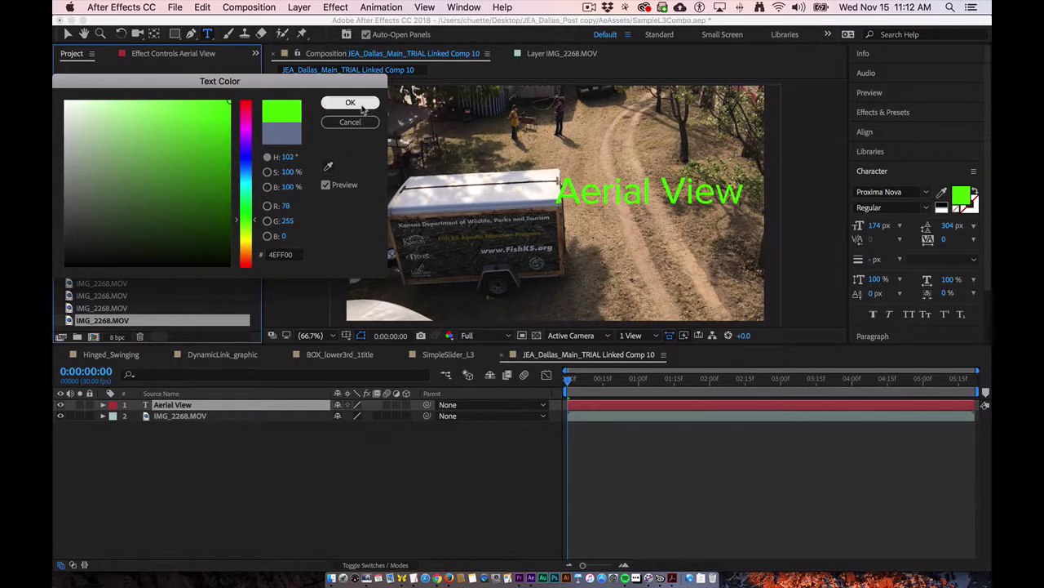
{"action": "left_click", "coordinate": [350, 103]}
- Place the "Aerial View" text just above the trailer's roof and rotate it to about -3.2° to match the roof's slope
{"action": "left_click_drag", "start_coordinate": [594, 261], "coordinate": [435, 223]}
{"action": "left_click", "coordinate": [69, 33]}
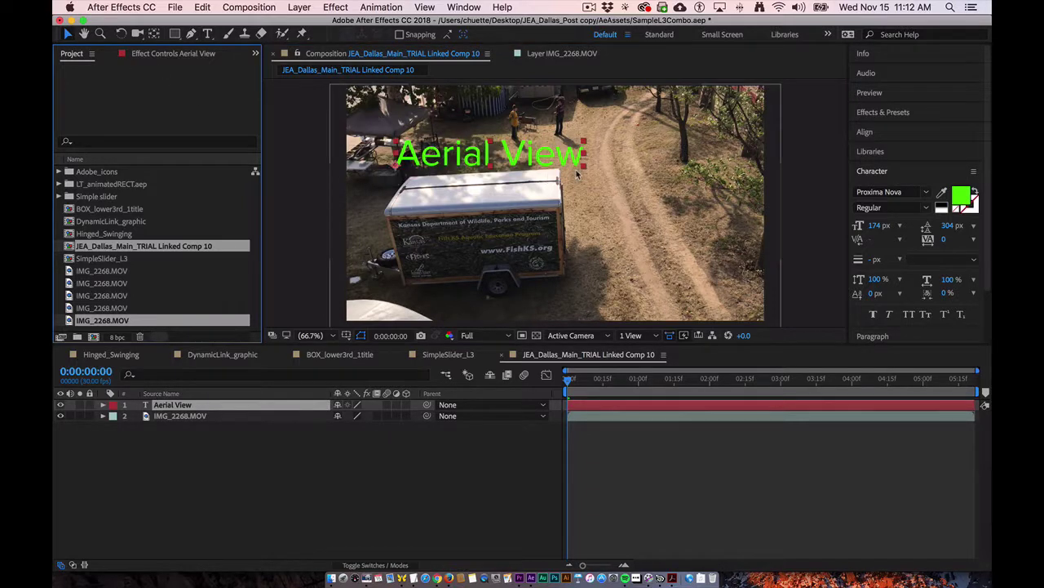
{"action": "key", "text": "w"}
{"action": "left_click_drag", "start_coordinate": [590, 175], "coordinate": [566, 163]}
{"action": "key", "text": "v"}
{"action": "key", "text": "w"}
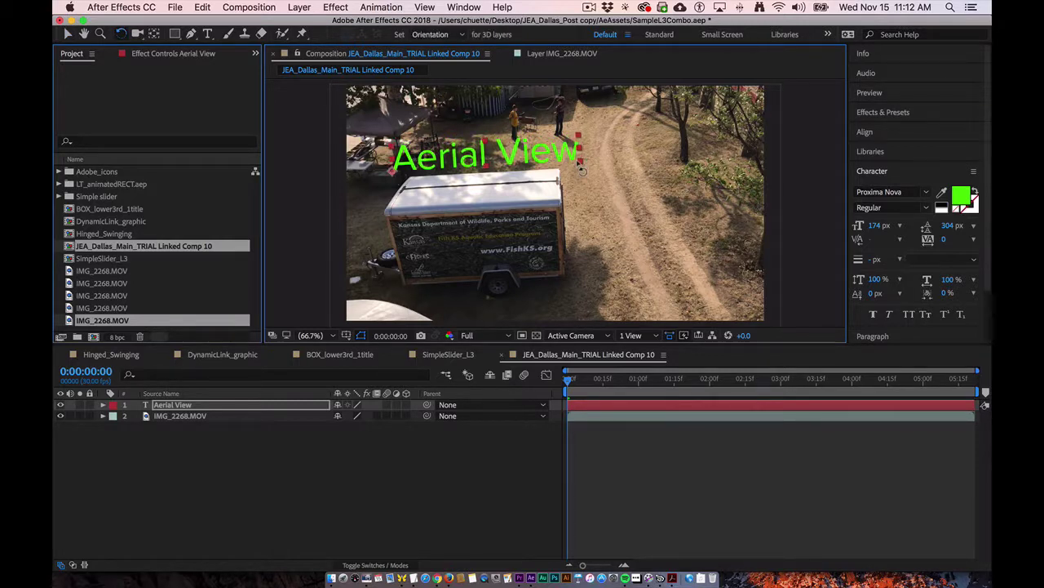
{"action": "key", "text": "v"}
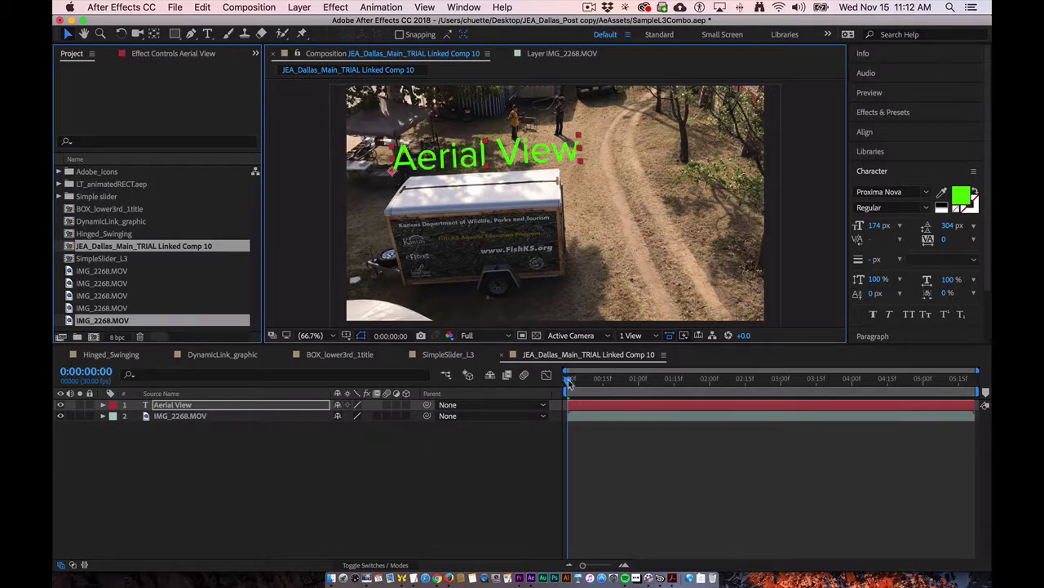
{"action": "left_click_drag", "start_coordinate": [568, 381], "coordinate": [544, 375]}
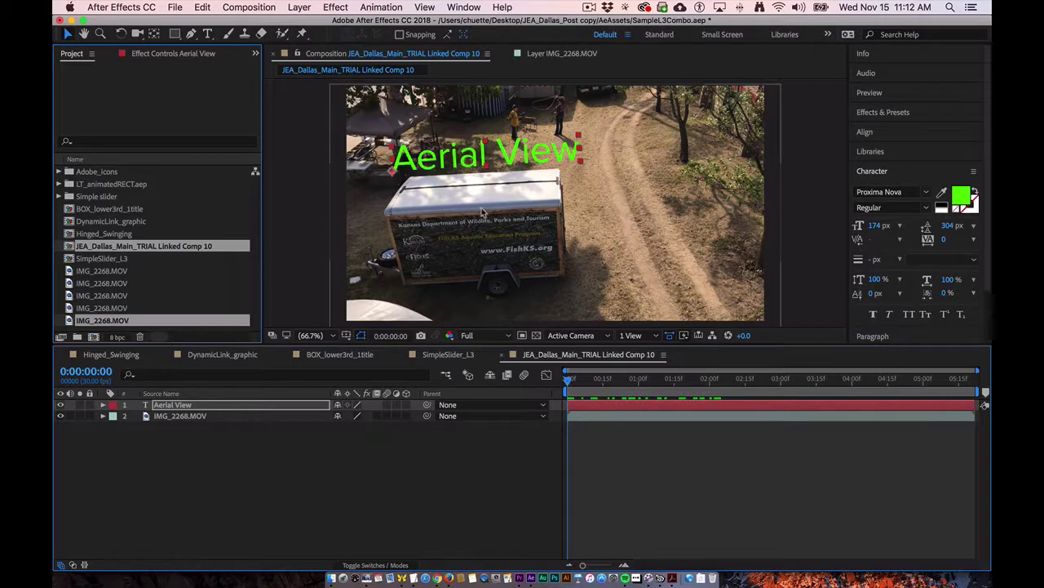
- Set the tracker's motion source to IMG_2268.MOV to bring back its Tracker 1 data
{"action": "left_click", "coordinate": [181, 407]}
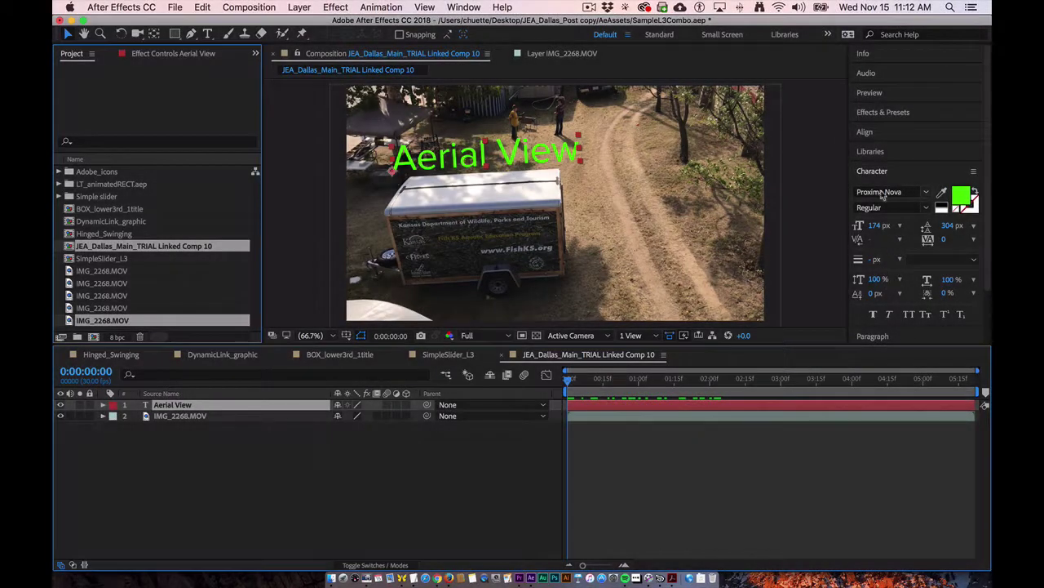
{"action": "left_click", "coordinate": [871, 172]}
{"action": "left_click", "coordinate": [868, 210]}
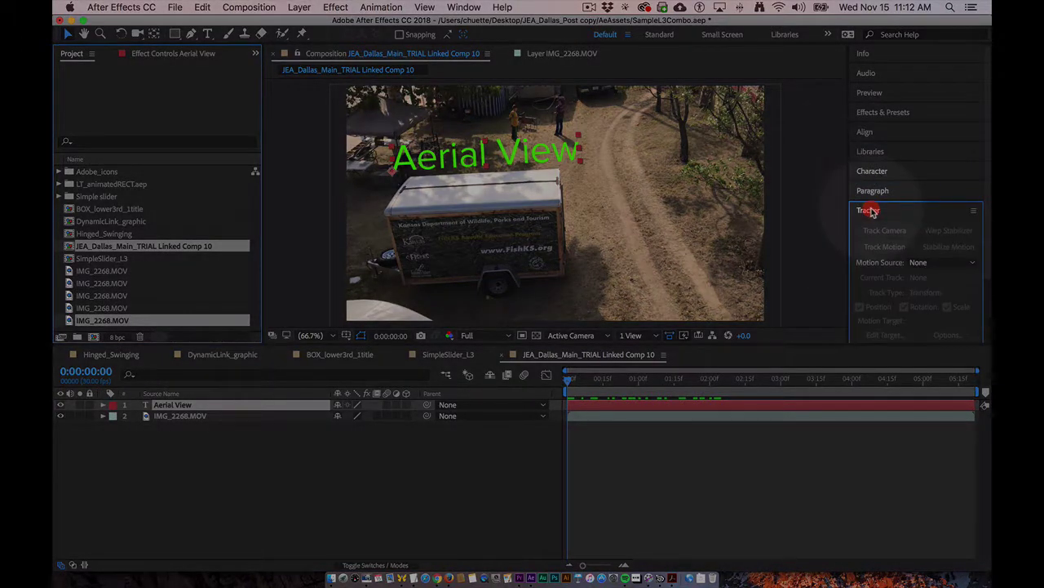
{"action": "left_click", "coordinate": [919, 262]}
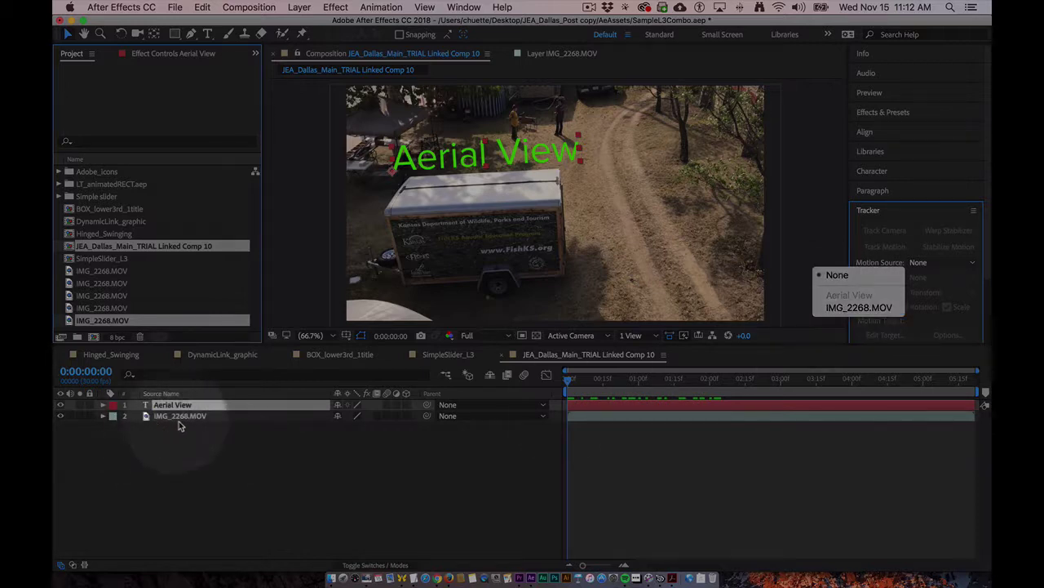
{"action": "left_click", "coordinate": [858, 308]}
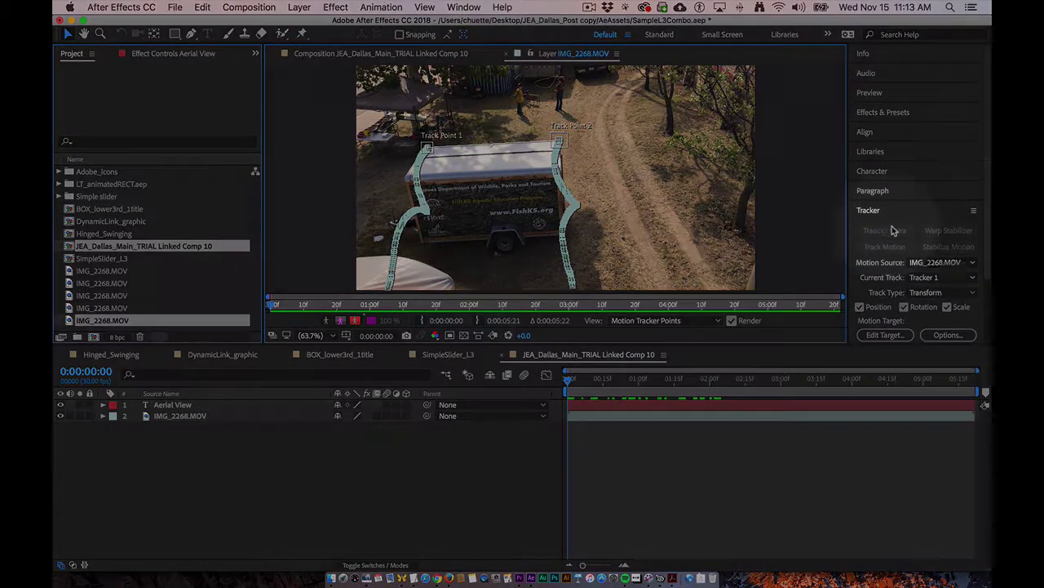
{"action": "left_click_drag", "start_coordinate": [988, 238], "coordinate": [985, 304]}
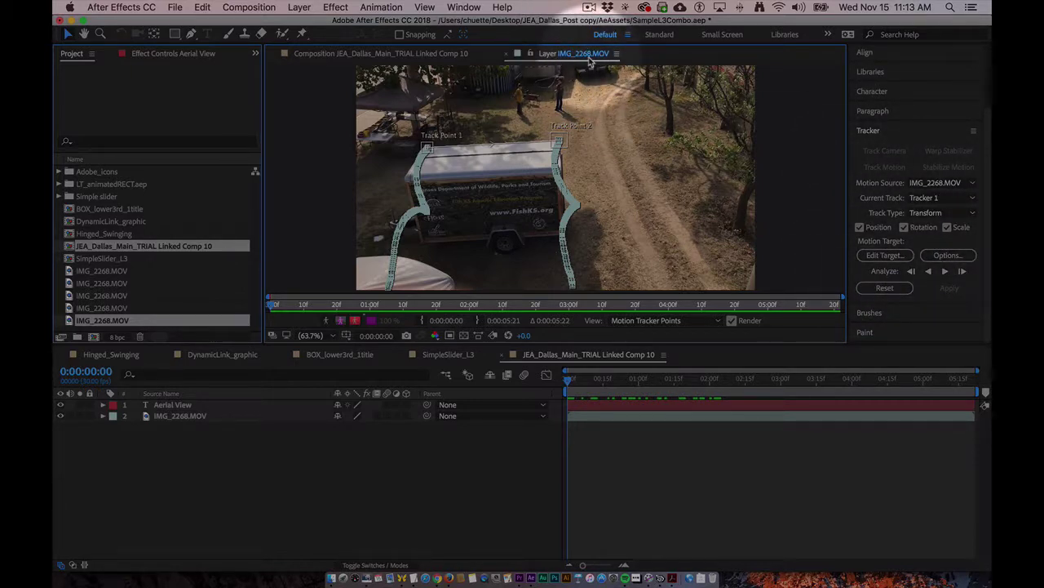
{"action": "left_click", "coordinate": [789, 227]}
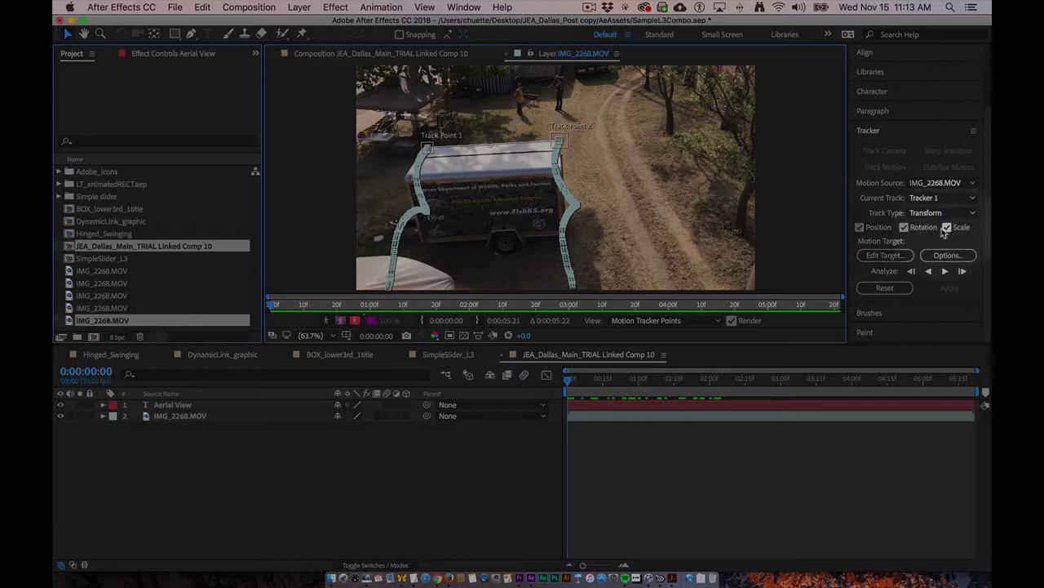
- Set the "Aerial View" layer as the motion target of Tracker 1
{"action": "left_click", "coordinate": [884, 257]}
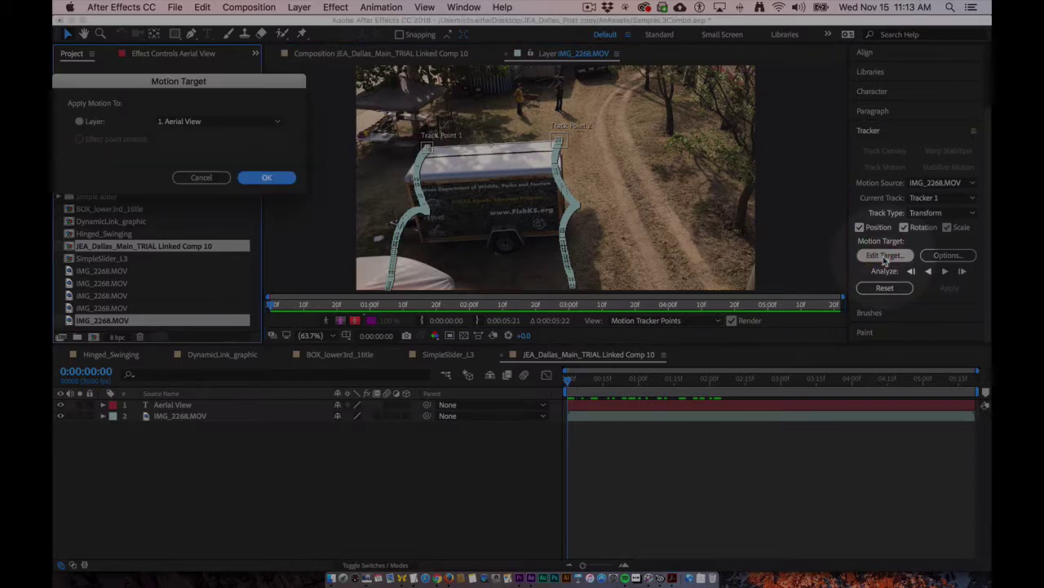
{"action": "left_click_drag", "start_coordinate": [147, 90], "coordinate": [526, 116]}
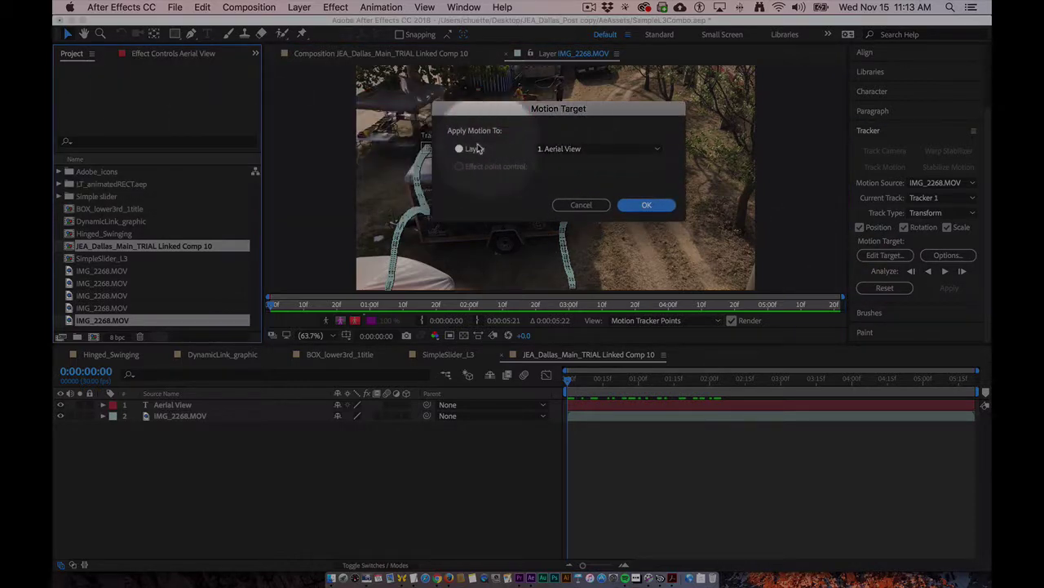
{"action": "left_click", "coordinate": [584, 148]}
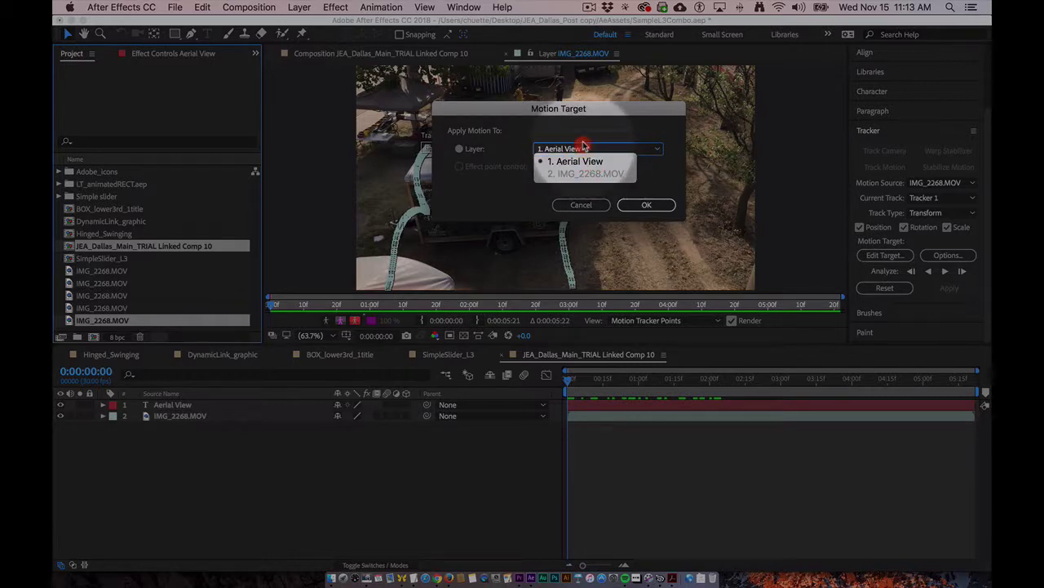
{"action": "left_click", "coordinate": [584, 161]}
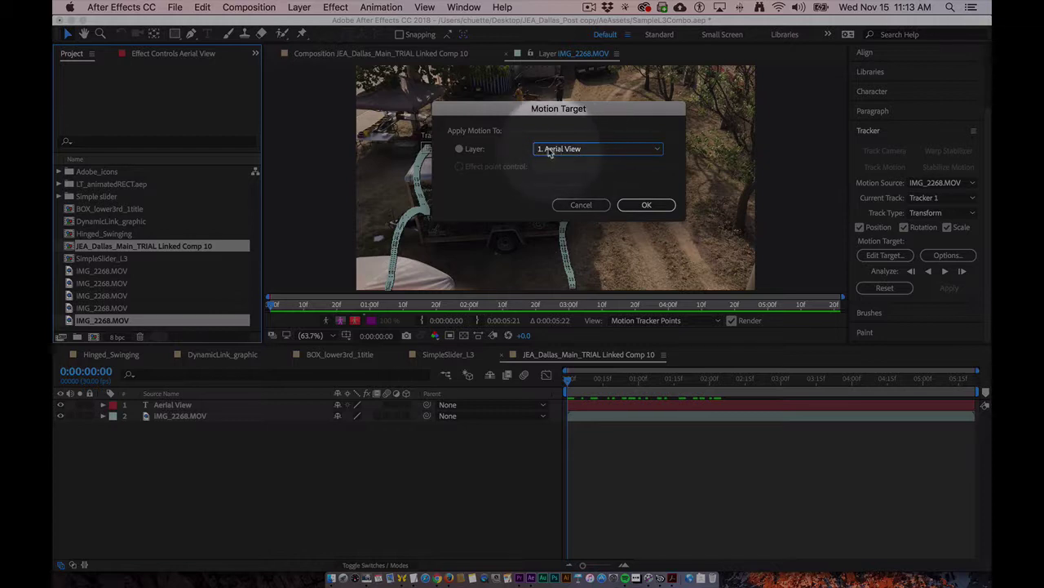
{"action": "left_click", "coordinate": [640, 205]}
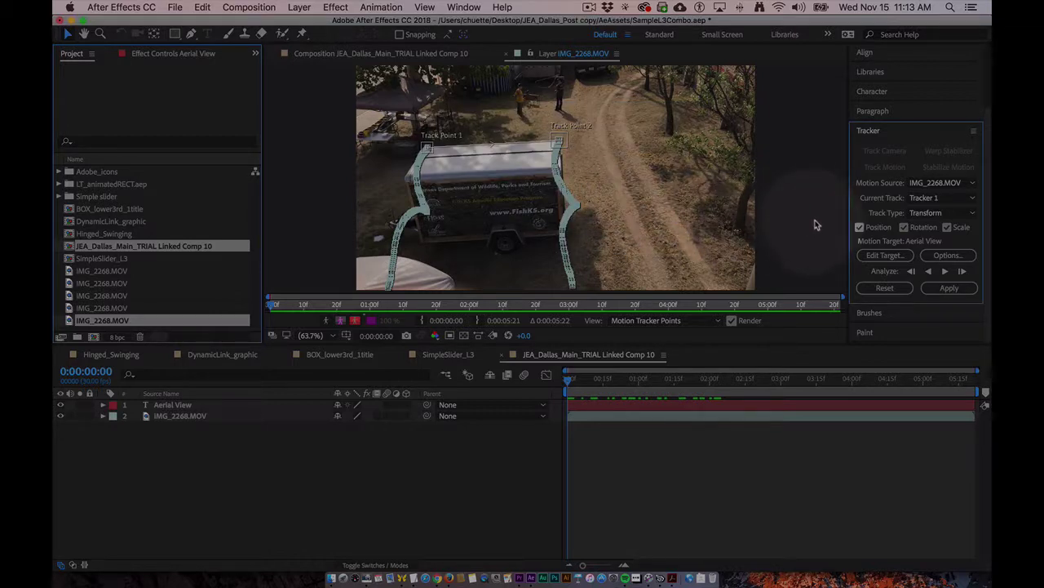
- Apply the tracked motion to the title in the X and Y dimensions and preview the start of the clip
{"action": "left_click", "coordinate": [946, 287]}
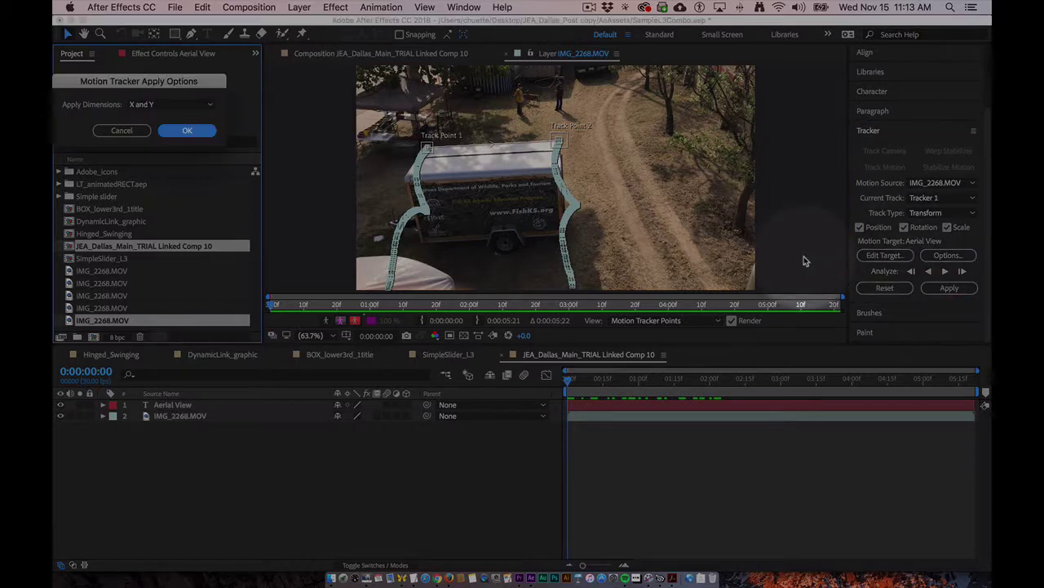
{"action": "left_click_drag", "start_coordinate": [94, 81], "coordinate": [493, 130]}
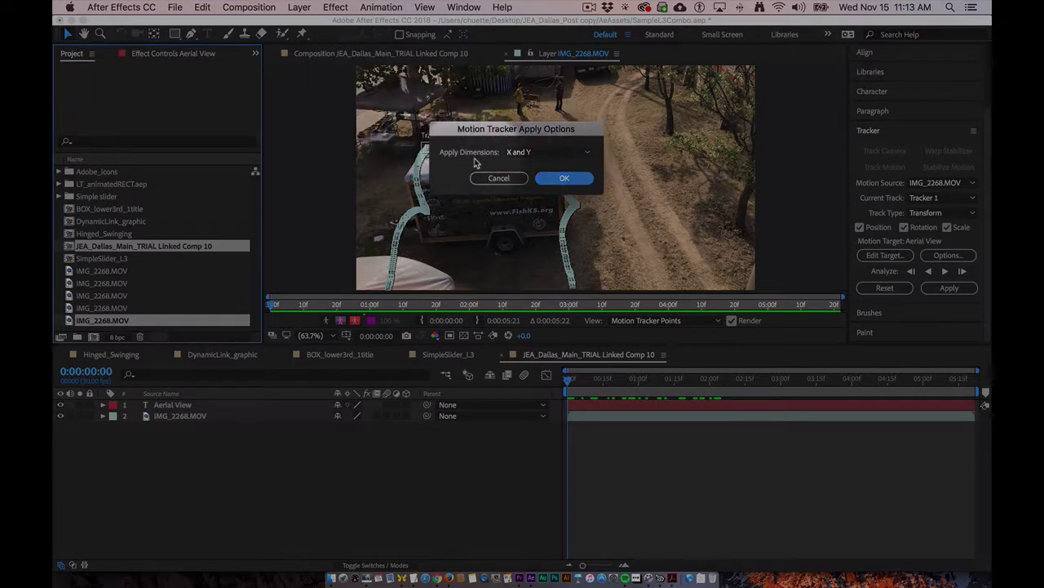
{"action": "left_click", "coordinate": [554, 155]}
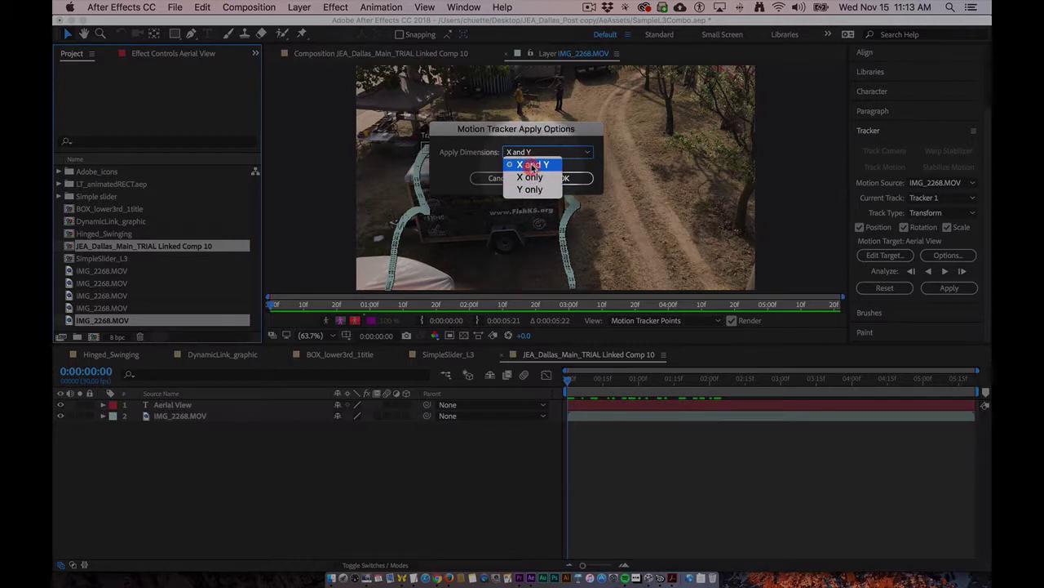
{"action": "left_click", "coordinate": [532, 165]}
{"action": "left_click", "coordinate": [566, 178]}
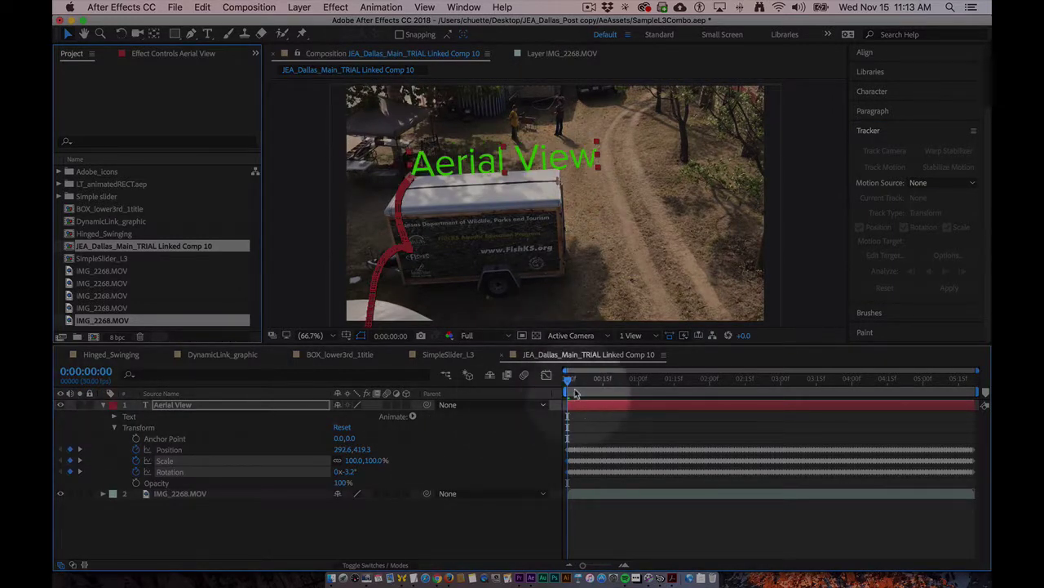
{"action": "left_click_drag", "start_coordinate": [569, 379], "coordinate": [543, 393]}
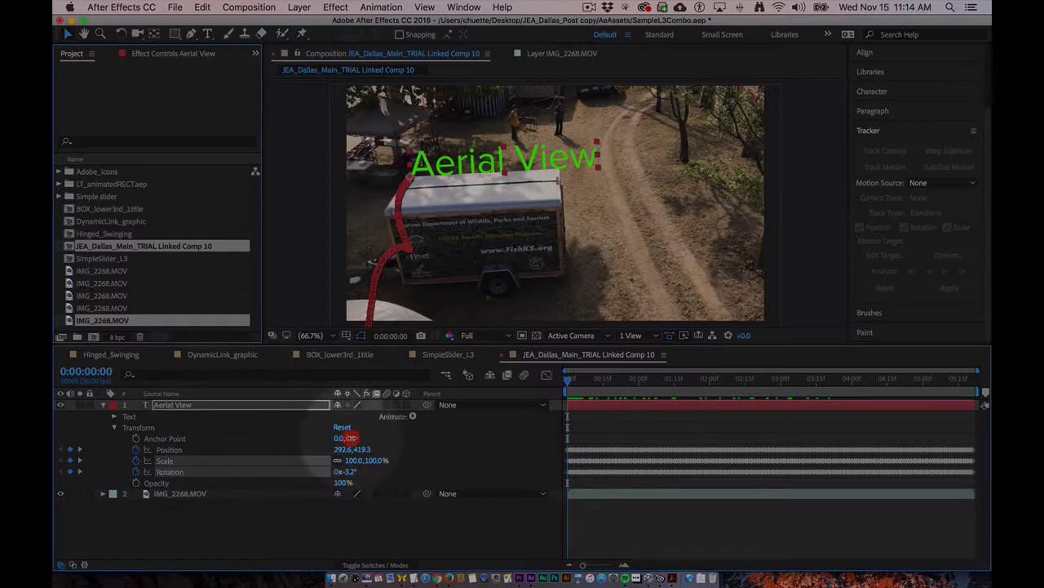
- Offset the tracked title by setting its anchor point to 97.0, 29.0, and preview how it follows the trailer
{"action": "left_click_drag", "start_coordinate": [349, 439], "coordinate": [403, 438]}
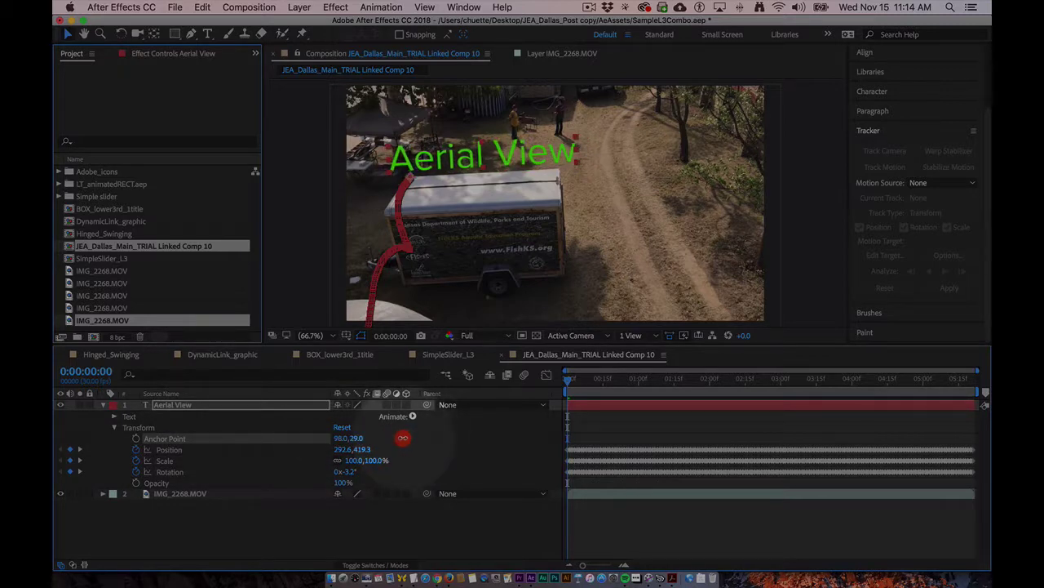
{"action": "left_click", "coordinate": [408, 532]}
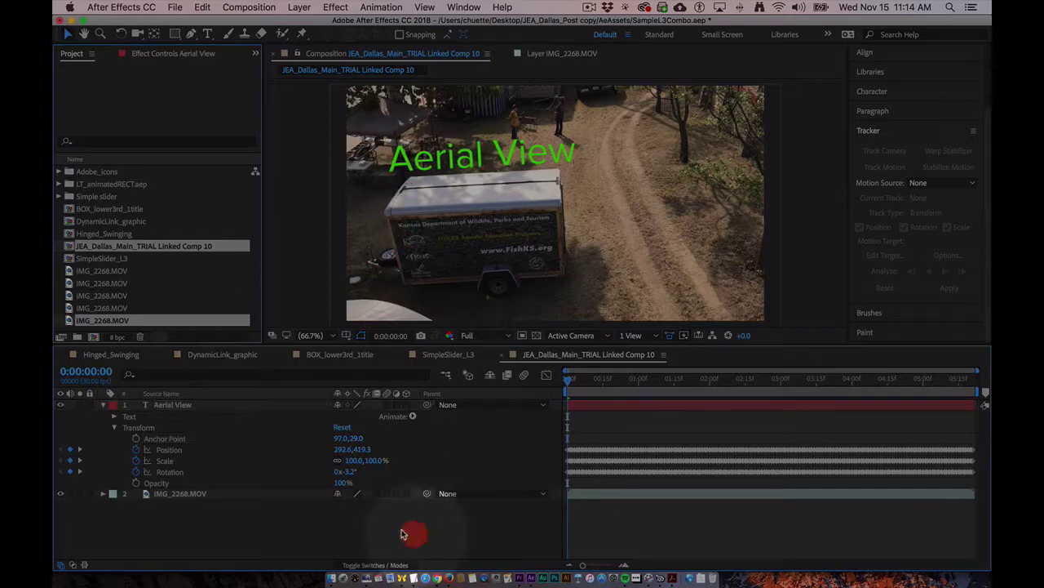
{"action": "left_click", "coordinate": [107, 405]}
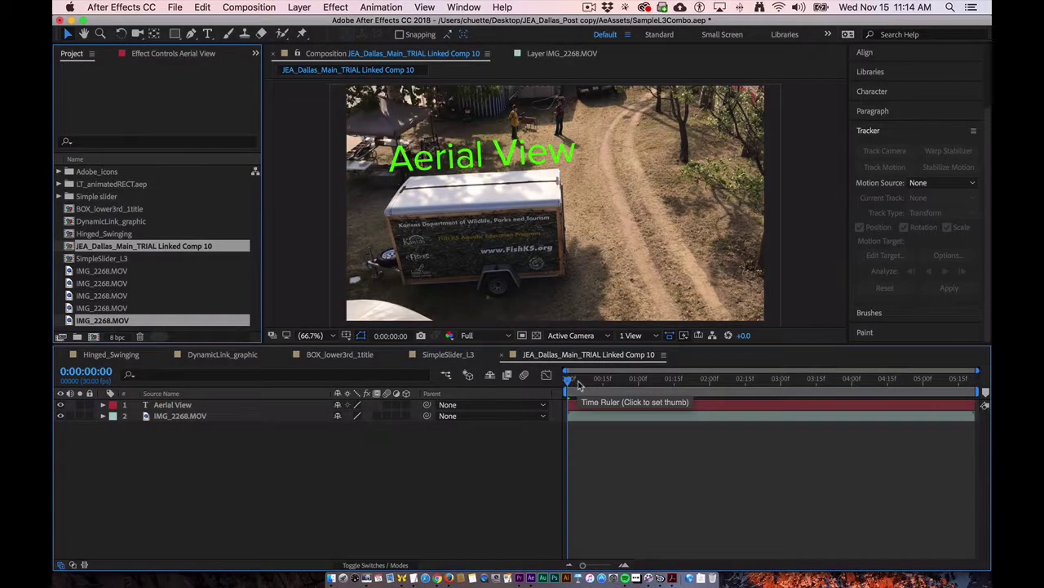
{"action": "mouse_move", "coordinate": [575, 378]}
{"action": "left_mouse_down"}
{"action": "mouse_move", "coordinate": [912, 378]}
{"action": "mouse_move", "coordinate": [565, 382]}
{"action": "left_mouse_up"}
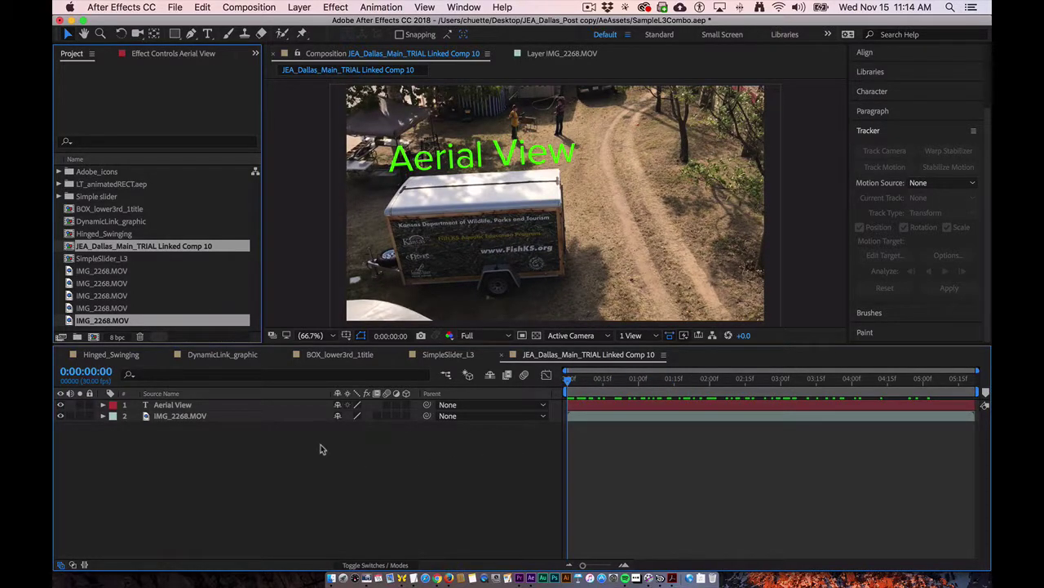
- Duplicate the "Aerial View" layer, remove the copy's position, scale and rotation keyframes, and preview both titles
{"action": "left_click", "coordinate": [200, 407]}
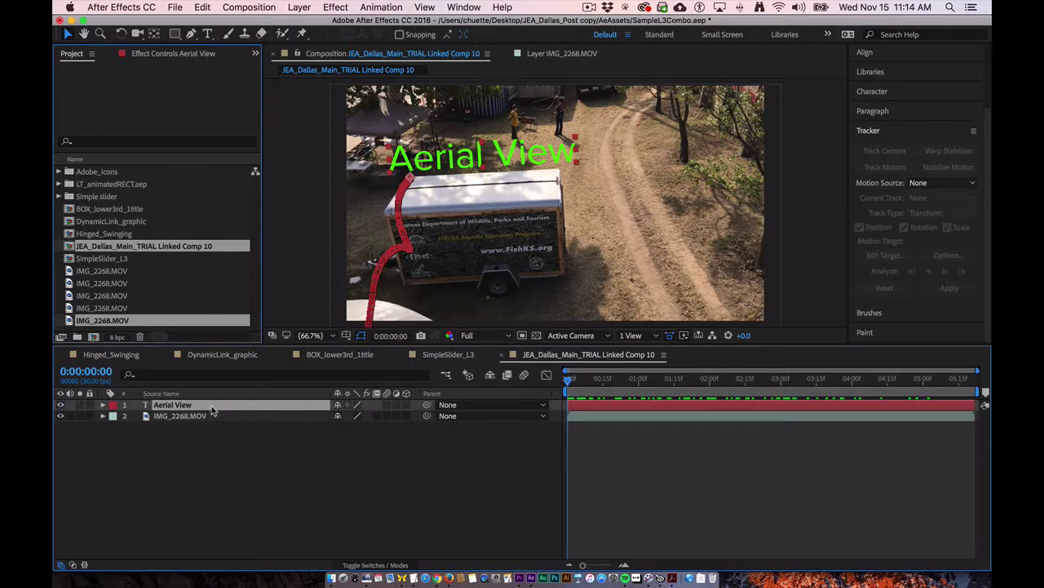
{"action": "key", "text": "super+d"}
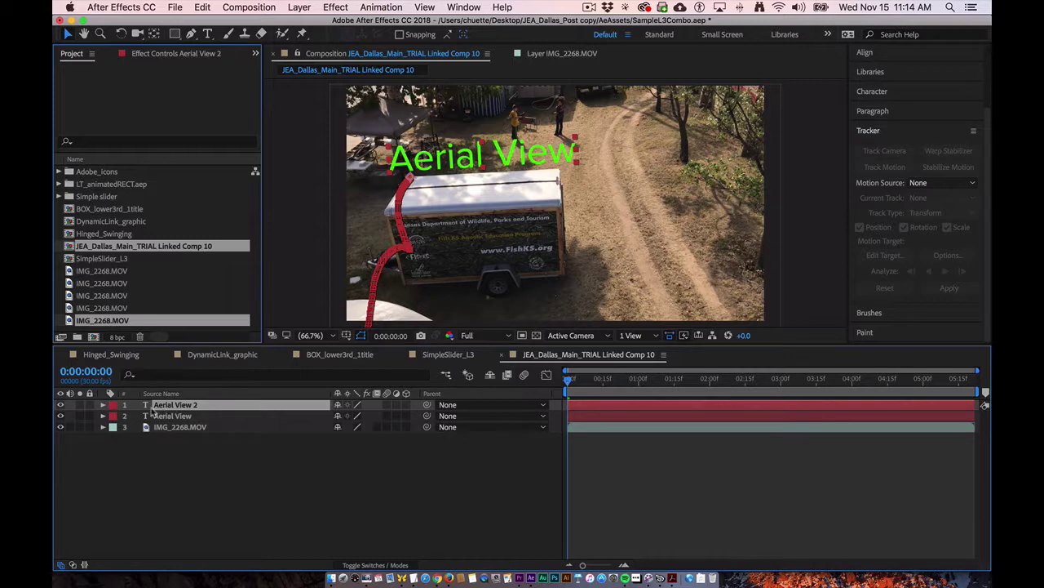
{"action": "key", "text": "u"}
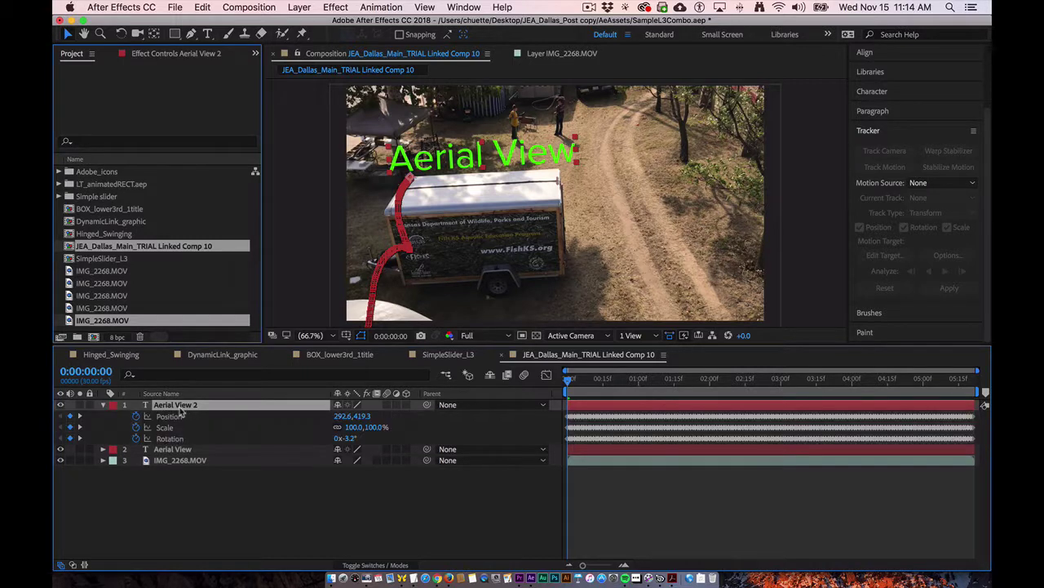
{"action": "left_click", "coordinate": [136, 416]}
{"action": "left_click", "coordinate": [136, 427]}
{"action": "left_click", "coordinate": [136, 438]}
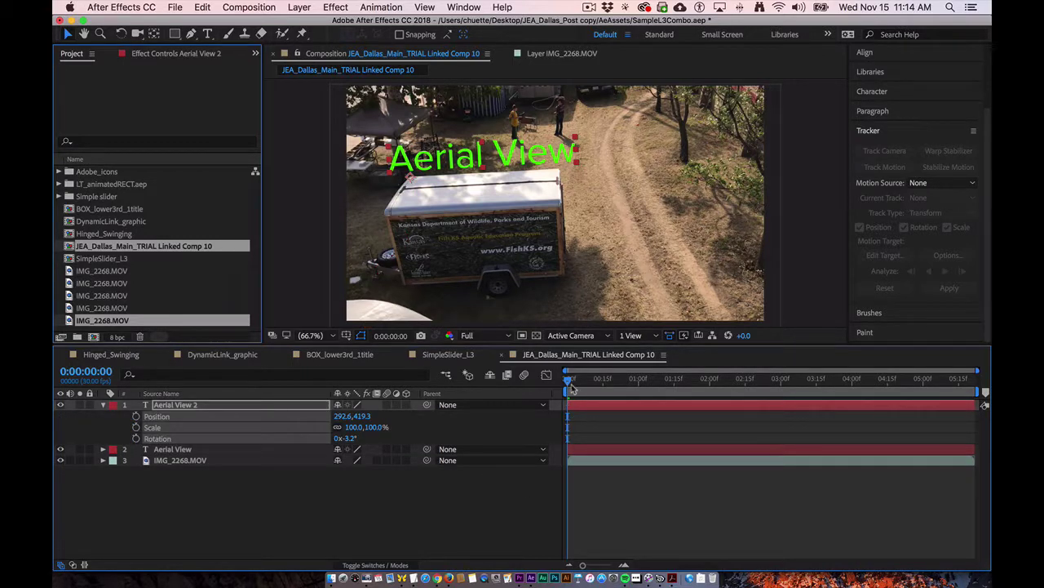
{"action": "key", "text": "space"}
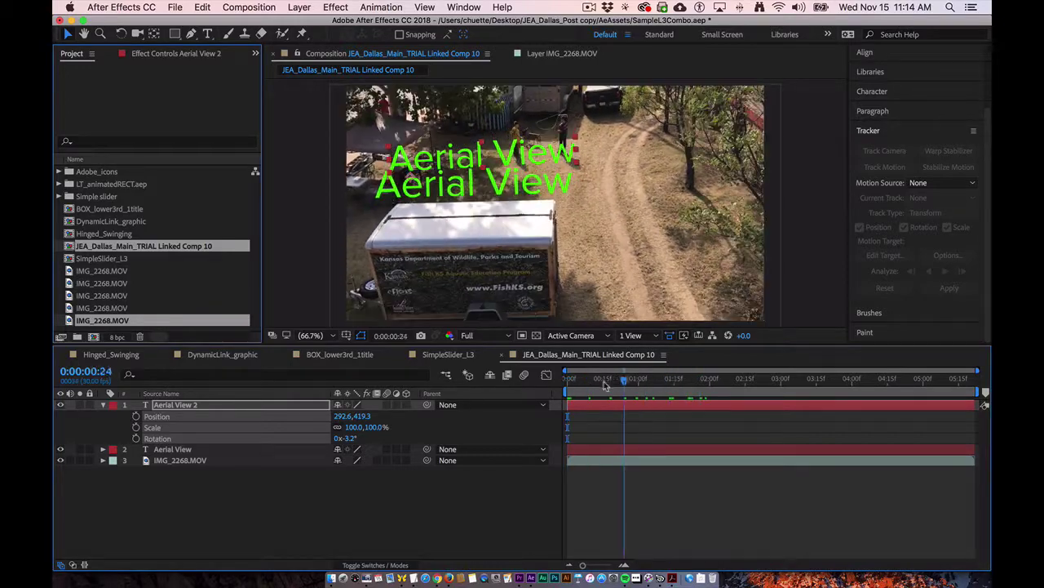
{"action": "key", "text": "space"}
{"action": "left_click_drag", "start_coordinate": [581, 388], "coordinate": [490, 408]}
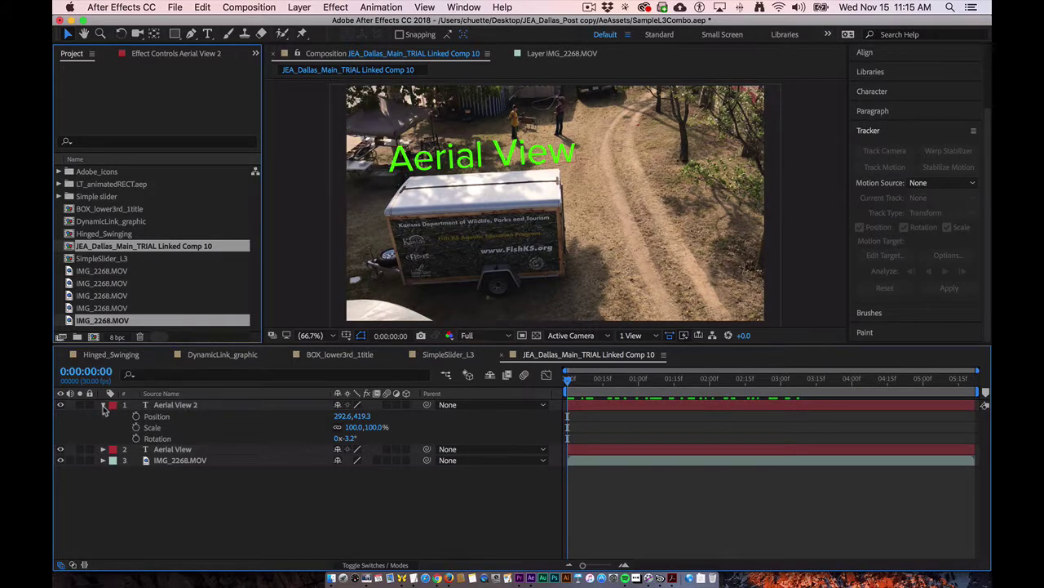
- Turn the duplicated title layer "Aerial View 2" into a 3D layer
{"action": "left_click", "coordinate": [163, 406]}
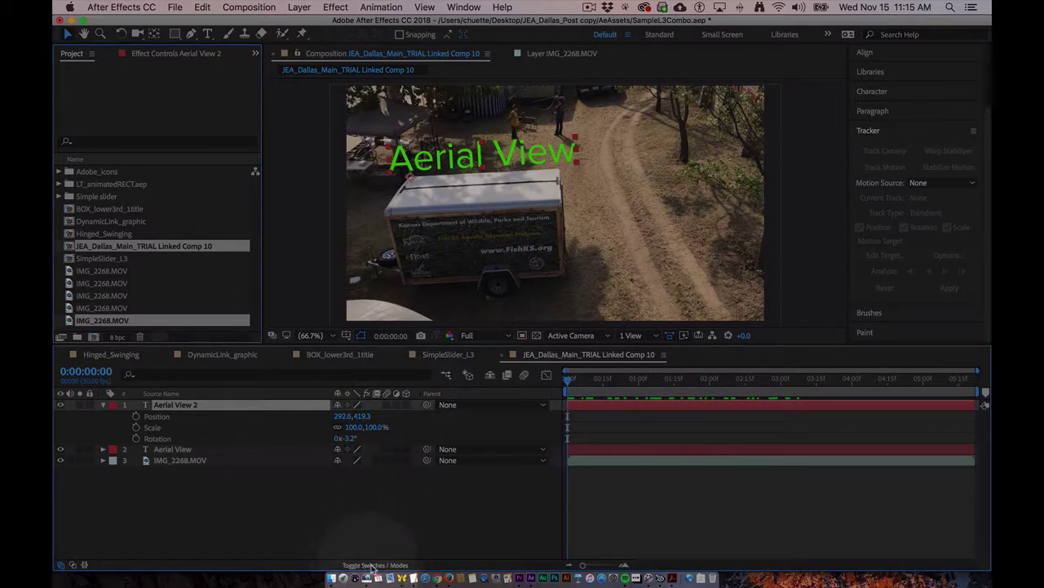
{"action": "left_click", "coordinate": [370, 566]}
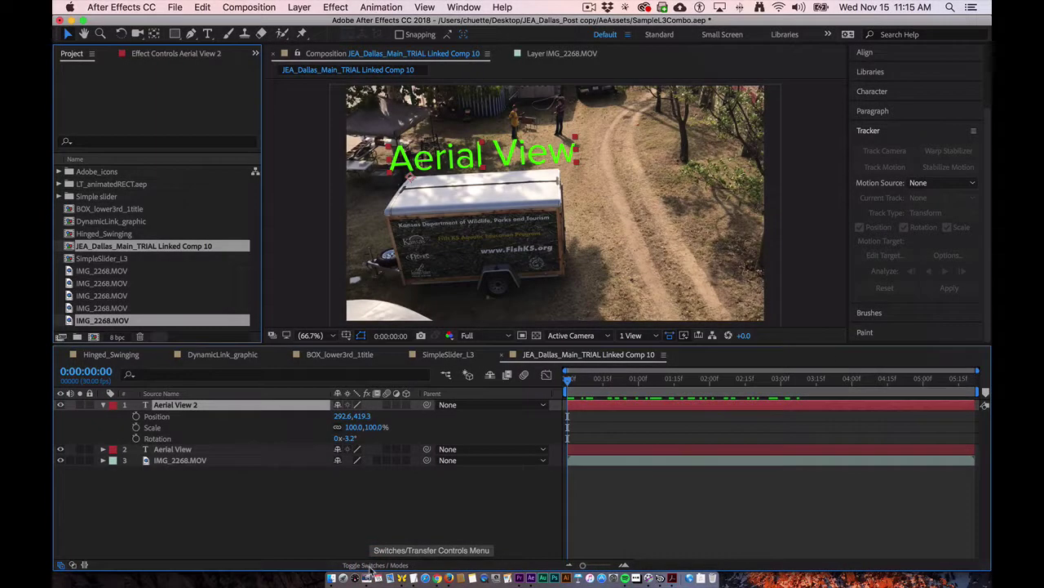
{"action": "left_click", "coordinate": [369, 566]}
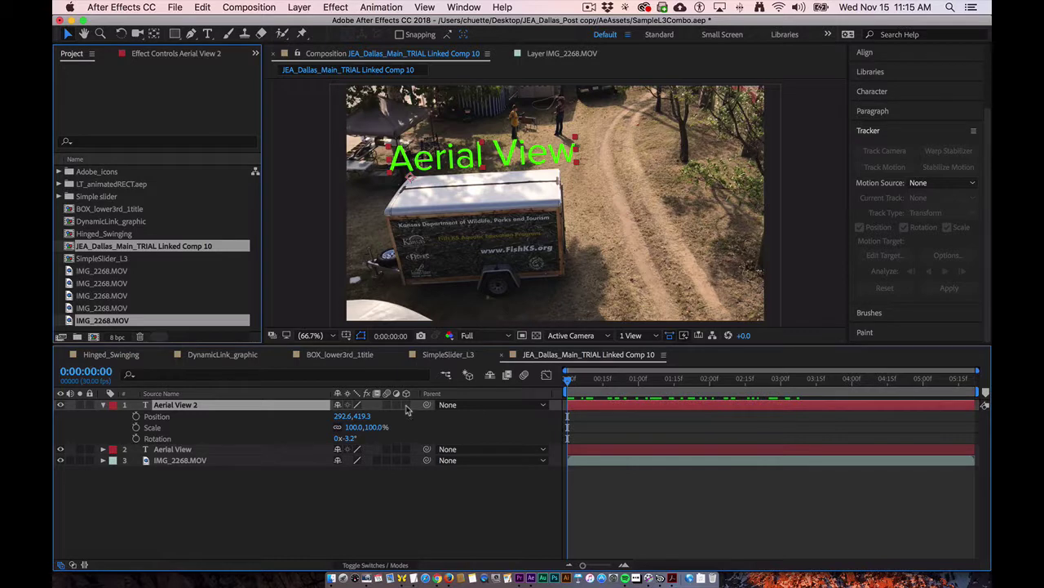
{"action": "left_click", "coordinate": [407, 405]}
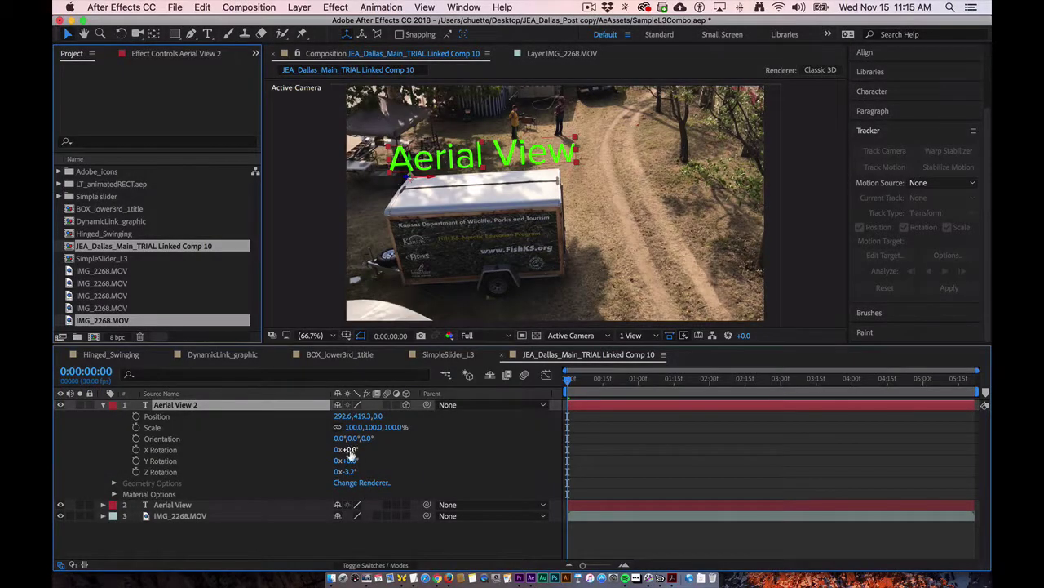
- Flip the duplicate title over by setting its X rotation to 137°, Y rotation to -7° and Z rotation to -0.2°
{"action": "left_click", "coordinate": [350, 450]}
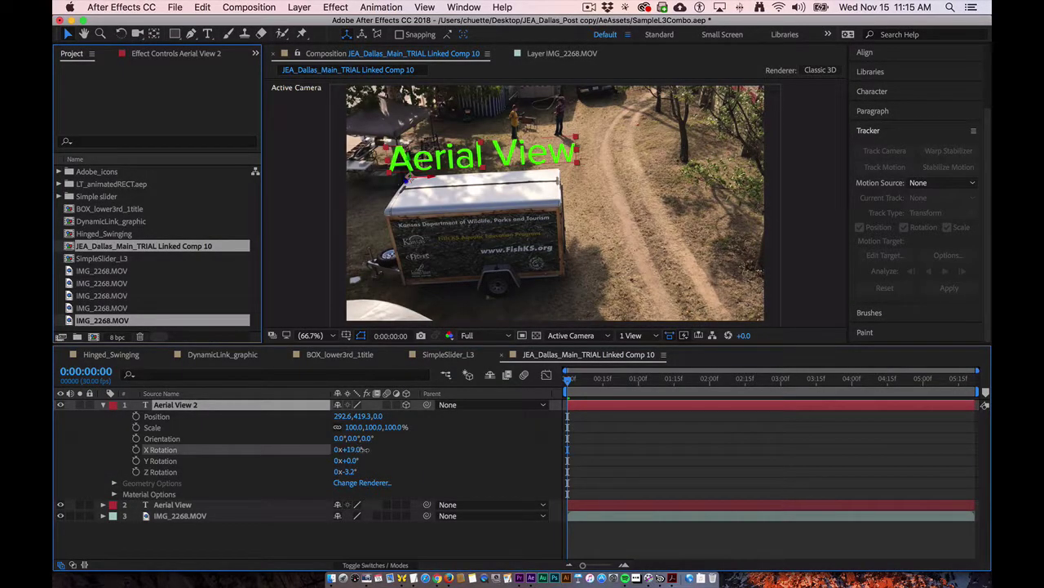
{"action": "left_click_drag", "start_coordinate": [364, 450], "coordinate": [440, 449]}
{"action": "left_click_drag", "start_coordinate": [349, 463], "coordinate": [347, 472]}
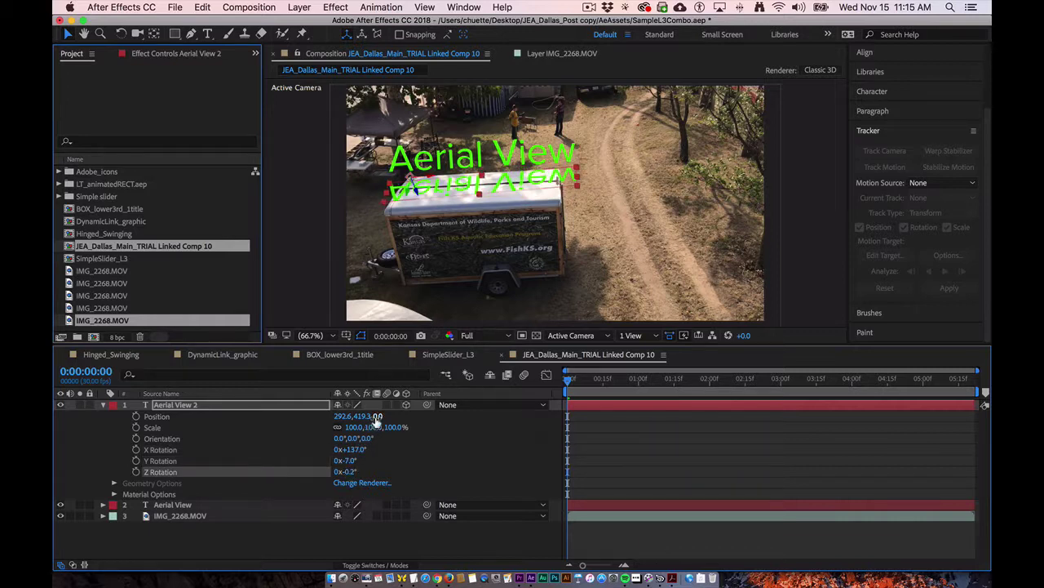
- Align the flipped title beneath the original with position 299.6, 375.3, 0.0 and a Y rotation of -5°
{"action": "left_click_drag", "start_coordinate": [362, 418], "coordinate": [338, 418]}
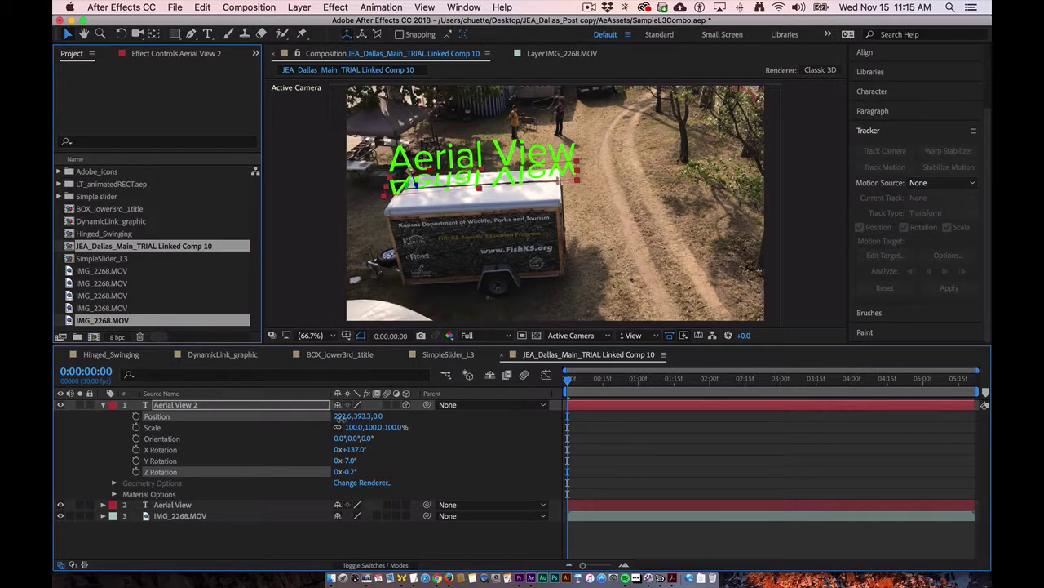
{"action": "left_click_drag", "start_coordinate": [341, 418], "coordinate": [341, 418]}
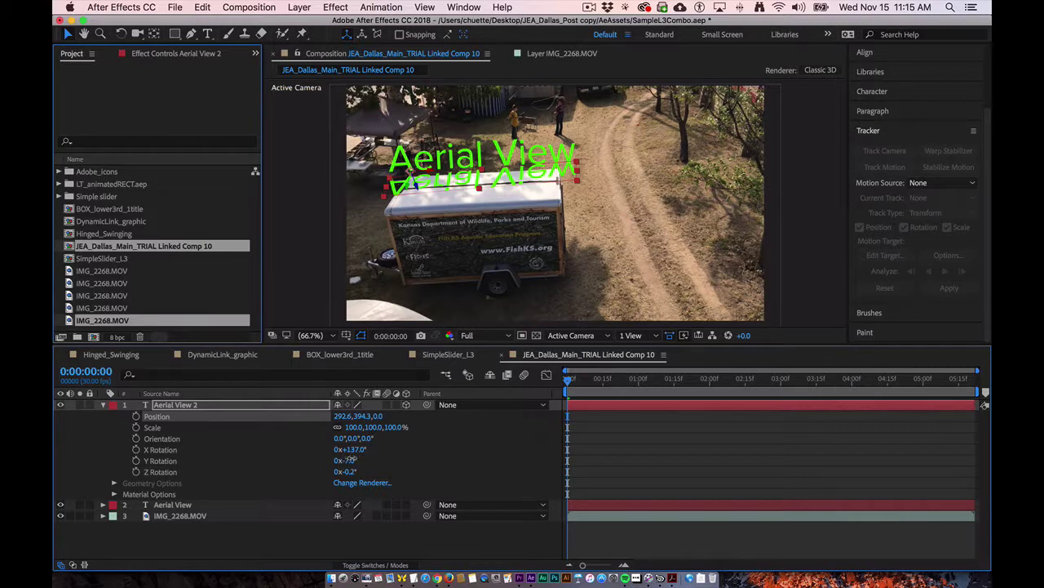
{"action": "left_click_drag", "start_coordinate": [349, 459], "coordinate": [350, 462]}
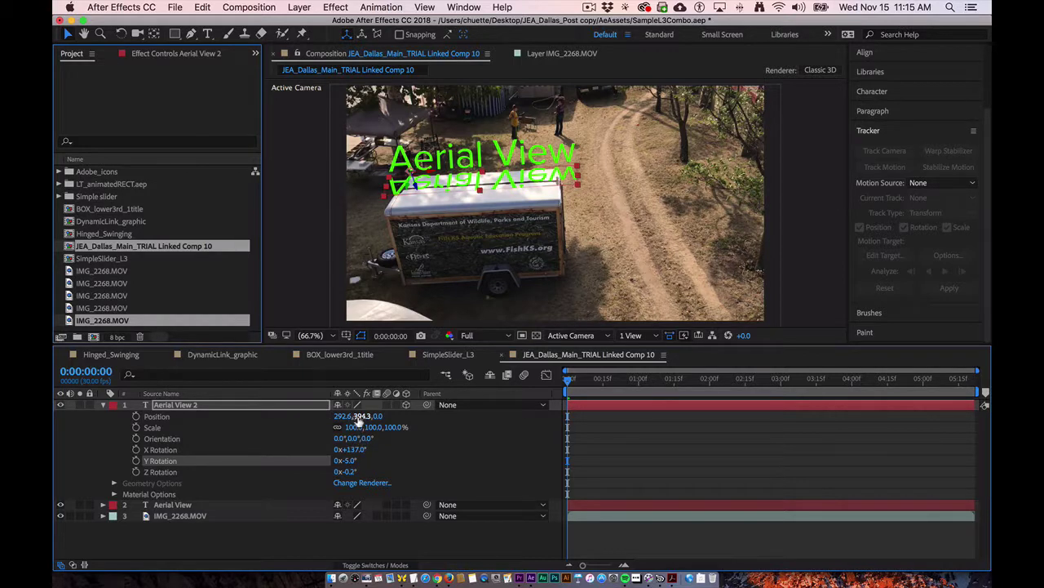
{"action": "left_click_drag", "start_coordinate": [358, 417], "coordinate": [343, 417]}
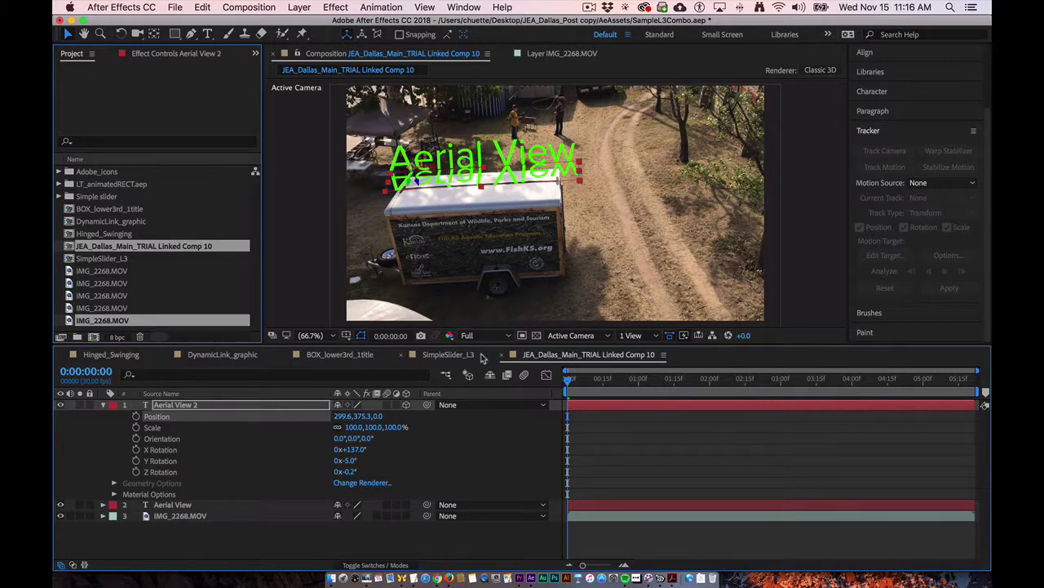
- Recolor the "Aerial View 2" text with the grey-blue 7B88A5 sampled from the shaded edge of the trailer roof
{"action": "left_click", "coordinate": [183, 408]}
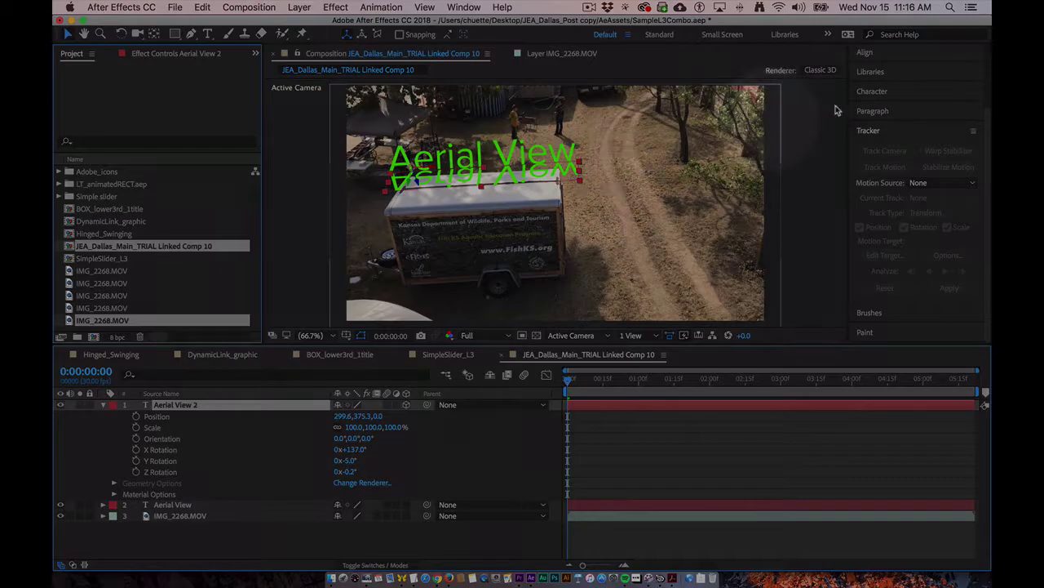
{"action": "left_click", "coordinate": [888, 92]}
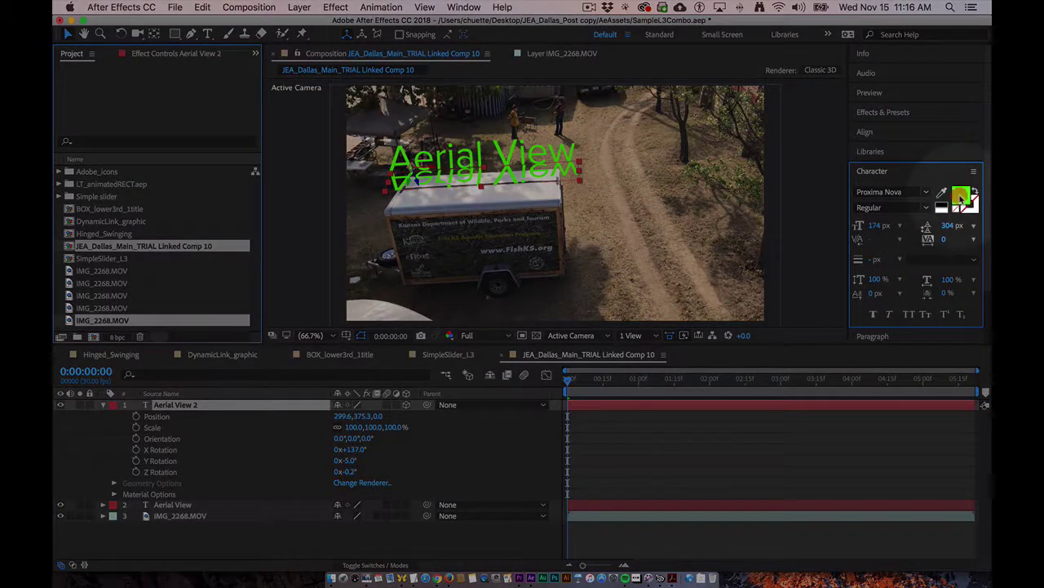
{"action": "left_click", "coordinate": [961, 200]}
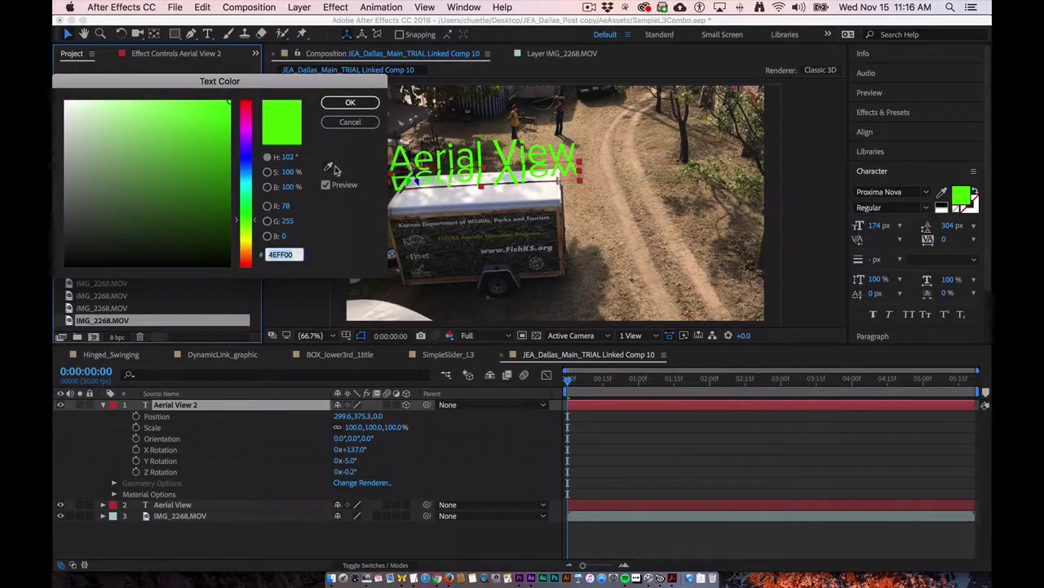
{"action": "left_click", "coordinate": [65, 151]}
{"action": "left_click", "coordinate": [331, 161]}
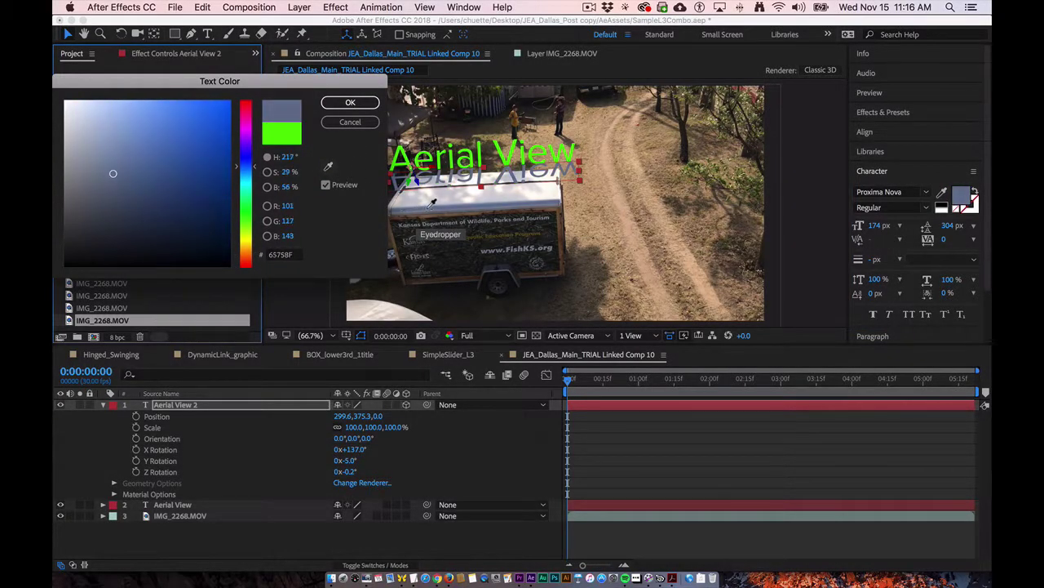
{"action": "left_click", "coordinate": [422, 204]}
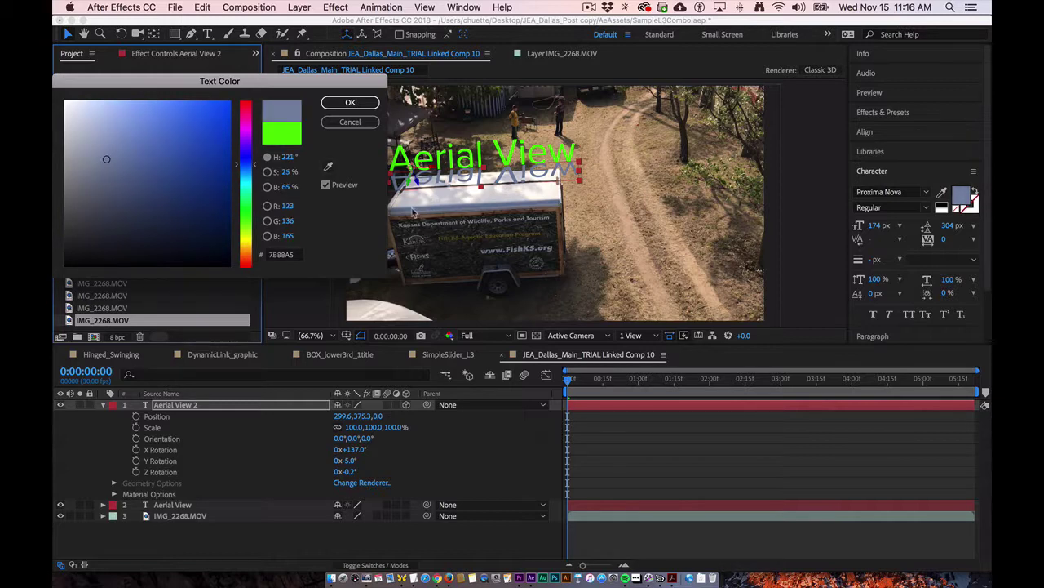
{"action": "left_click", "coordinate": [350, 103]}
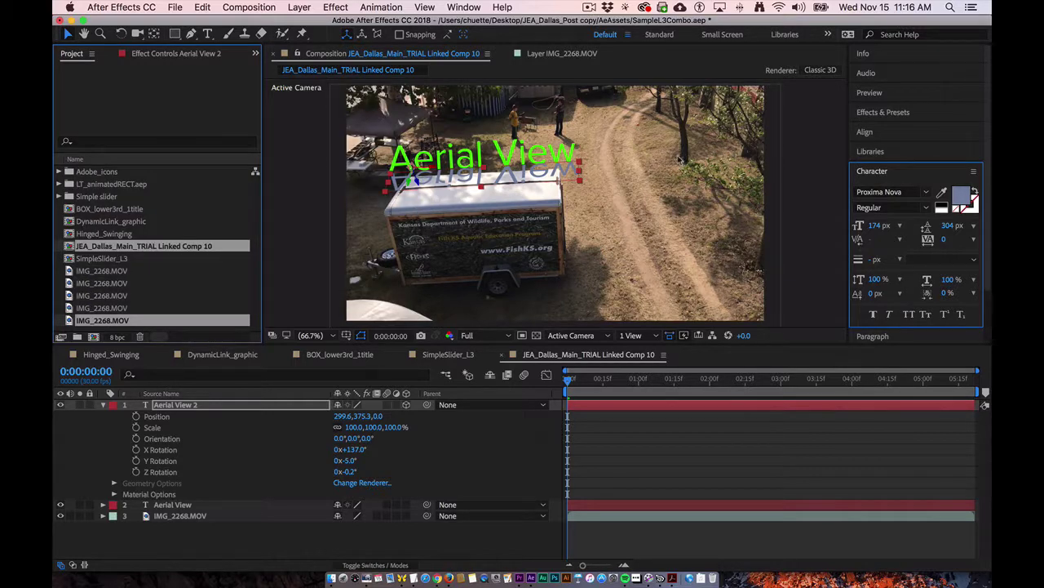
- Find the blur effects and apply Gaussian Blur to "Aerial View 2" with a blurriness of 8.5
{"action": "left_click", "coordinate": [889, 130]}
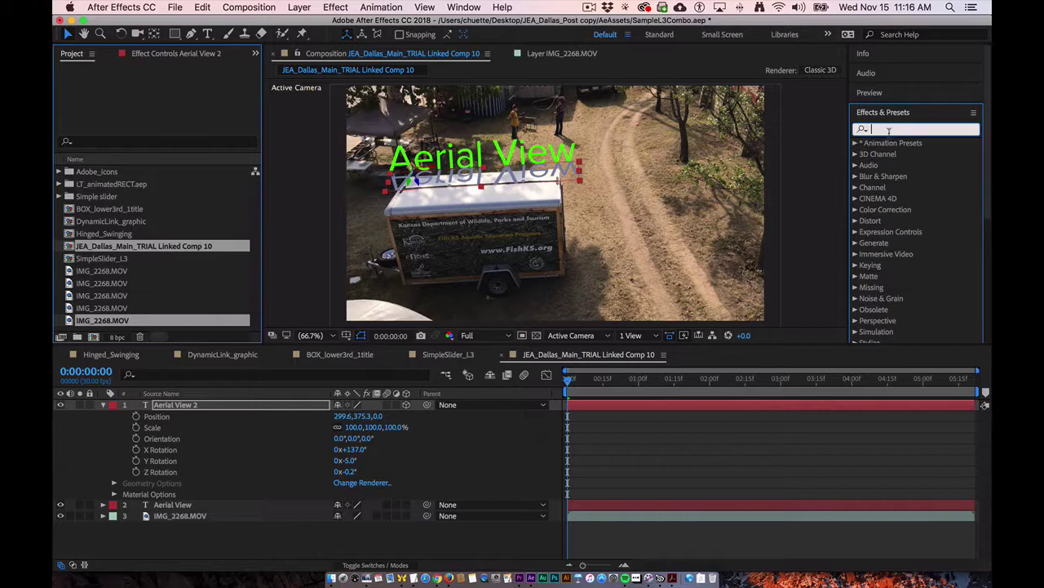
{"action": "type", "text": "blur"}
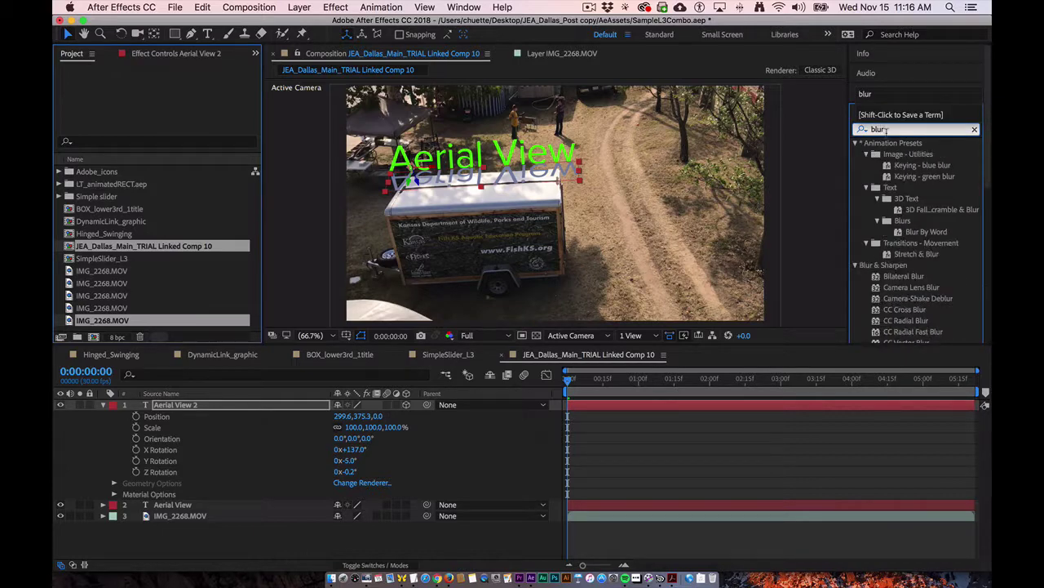
{"action": "scroll", "coordinate": [927, 235], "scroll_direction": "down", "scroll_amount": 5}
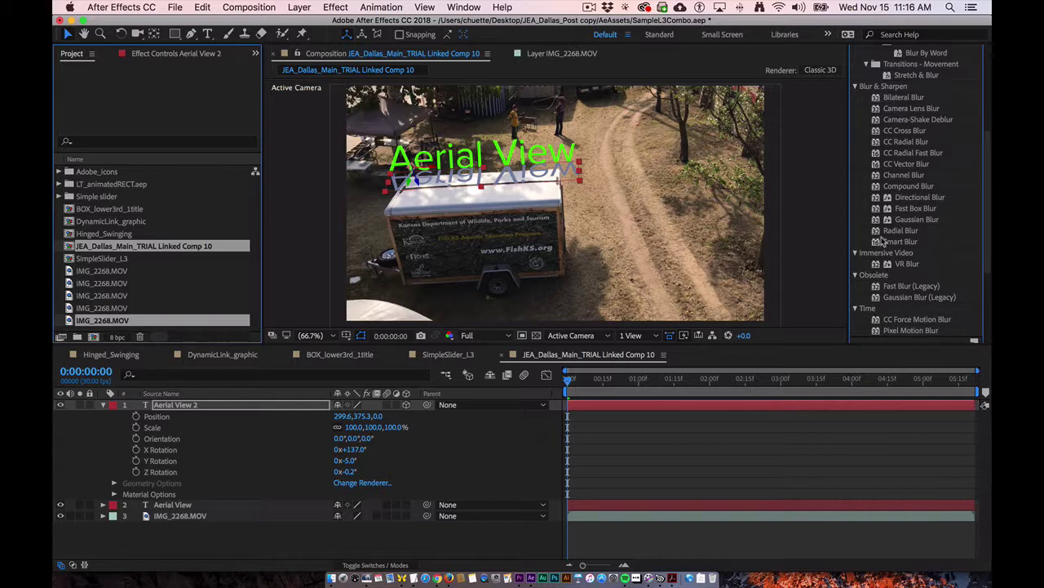
{"action": "left_click_drag", "start_coordinate": [884, 225], "coordinate": [594, 406]}
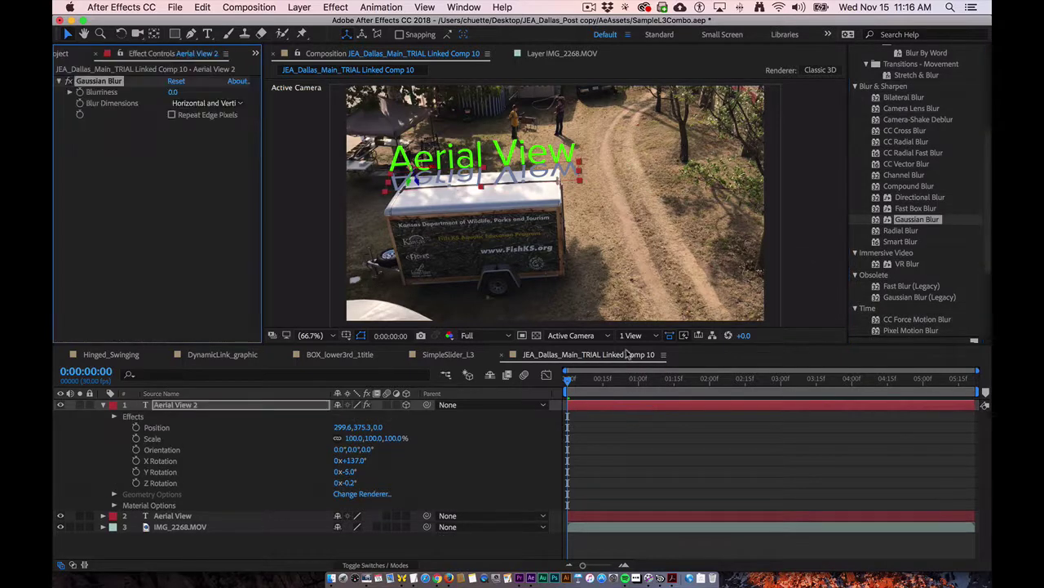
{"action": "left_click_drag", "start_coordinate": [172, 92], "coordinate": [218, 95]}
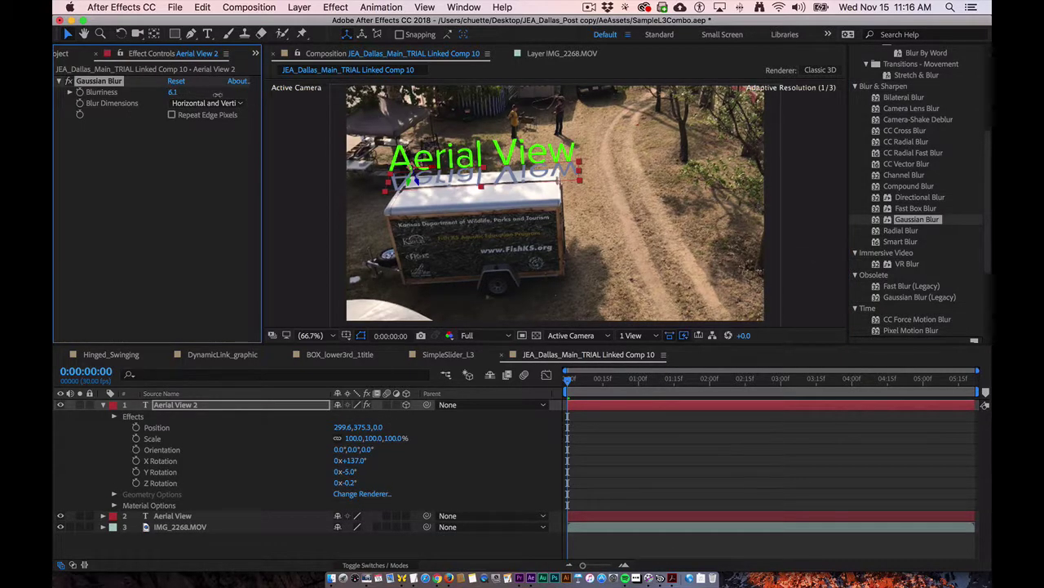
- Lower the opacity of "Aerial View 2" to 73% and briefly preview the reflection
{"action": "left_click", "coordinate": [179, 408]}
{"action": "key", "text": "t"}
{"action": "left_click_drag", "start_coordinate": [337, 419], "coordinate": [323, 416]}
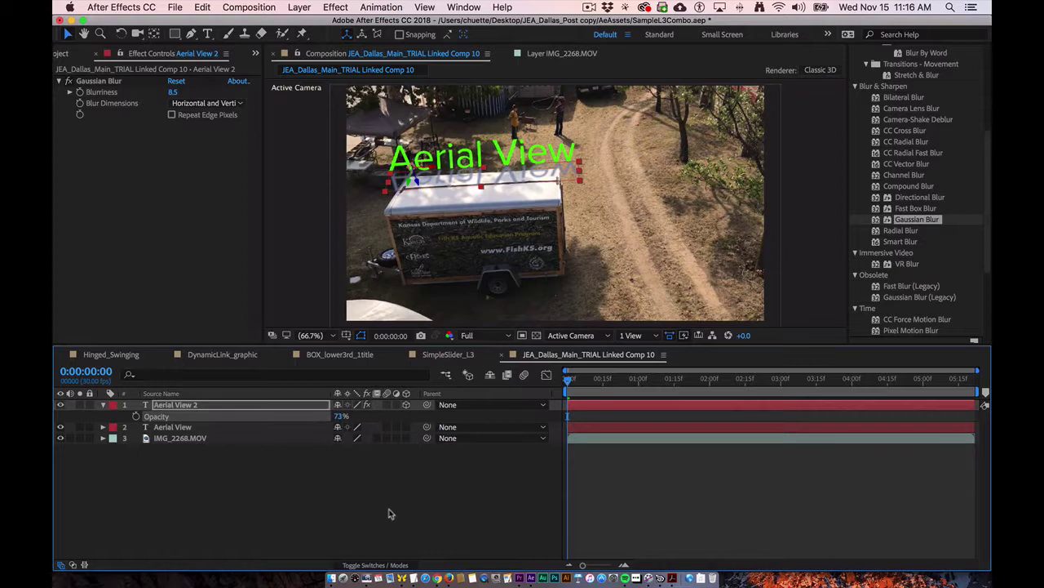
{"action": "left_click", "coordinate": [390, 511]}
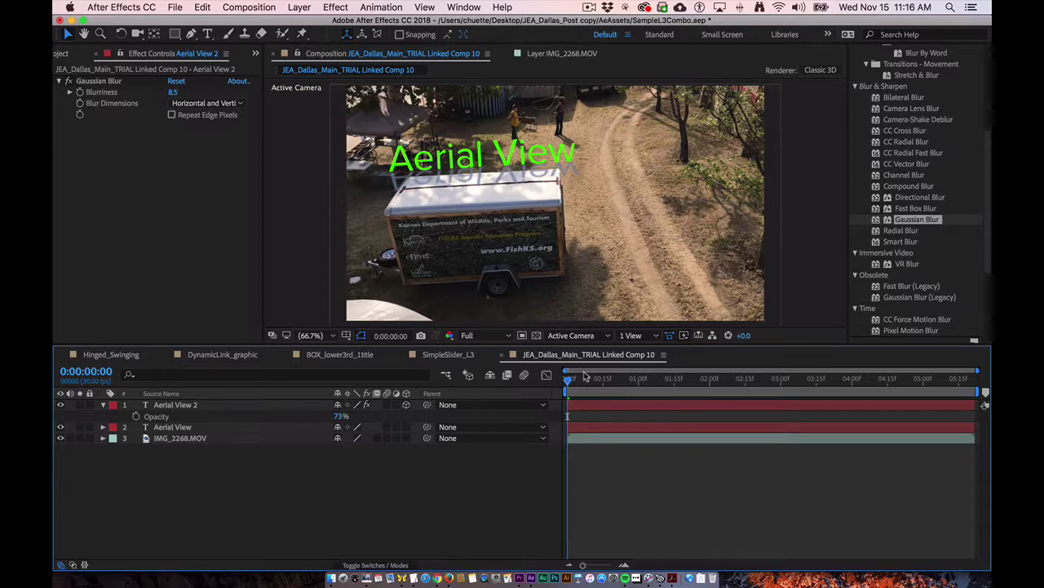
{"action": "key", "text": "space"}
{"action": "key", "text": "space"}
- Draw a Pen tool mask on "Aerial View 2" around the trailer's white roof to confine the reflection to it
{"action": "left_click", "coordinate": [185, 404]}
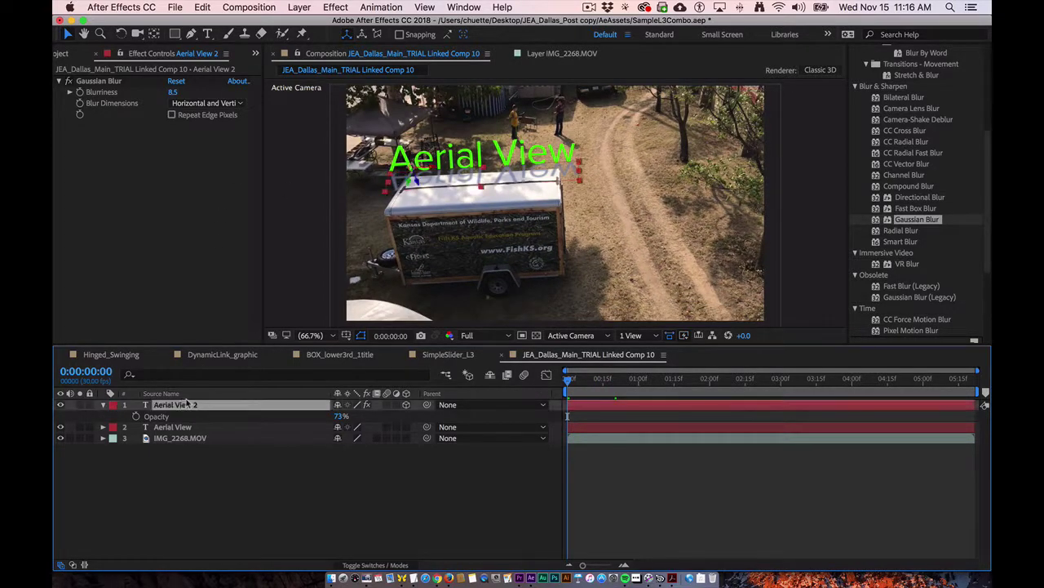
{"action": "left_click", "coordinate": [191, 33]}
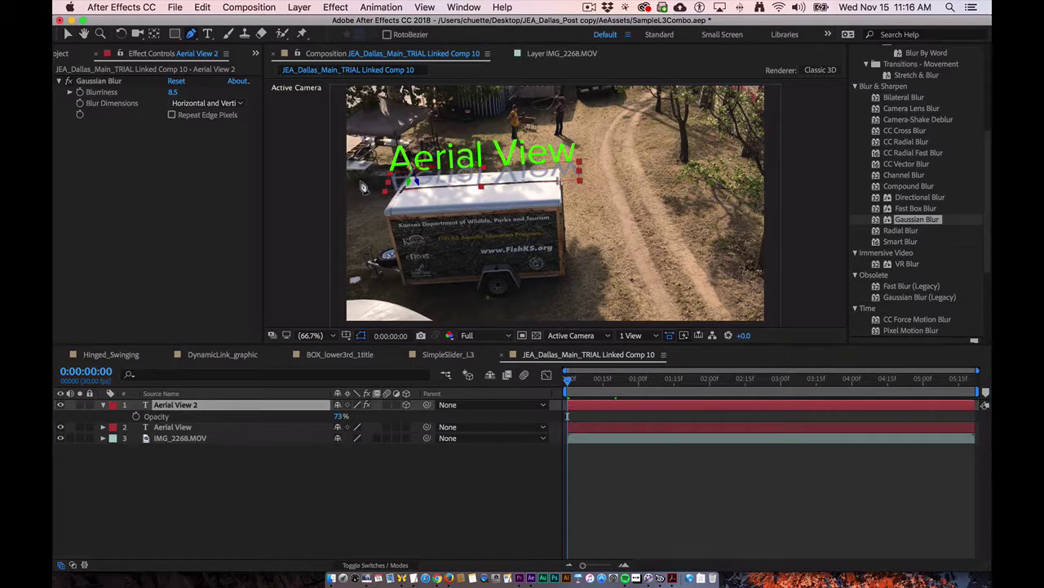
{"action": "left_click", "coordinate": [384, 208]}
{"action": "left_click", "coordinate": [406, 175]}
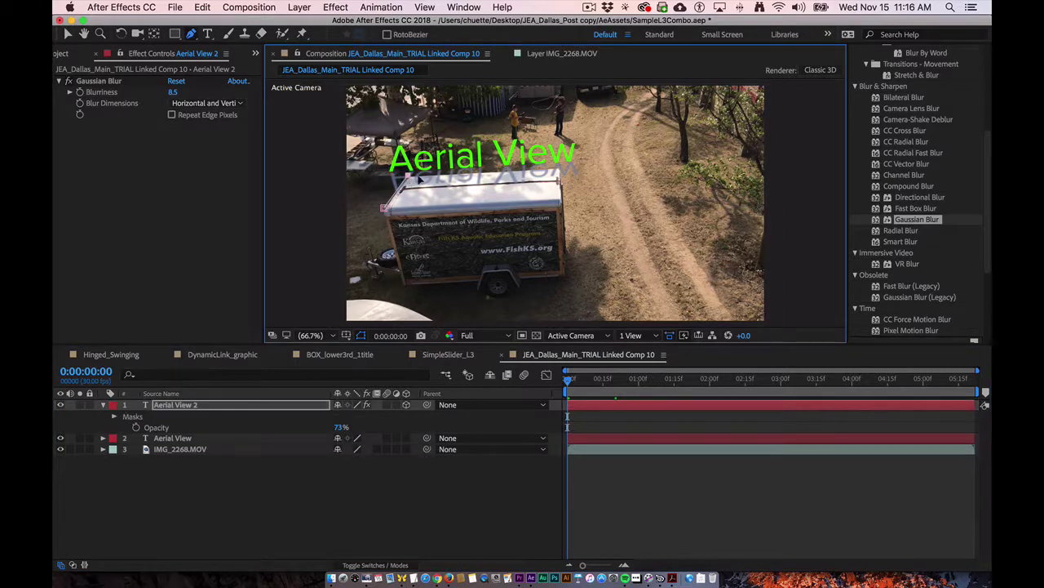
{"action": "left_click", "coordinate": [561, 174]}
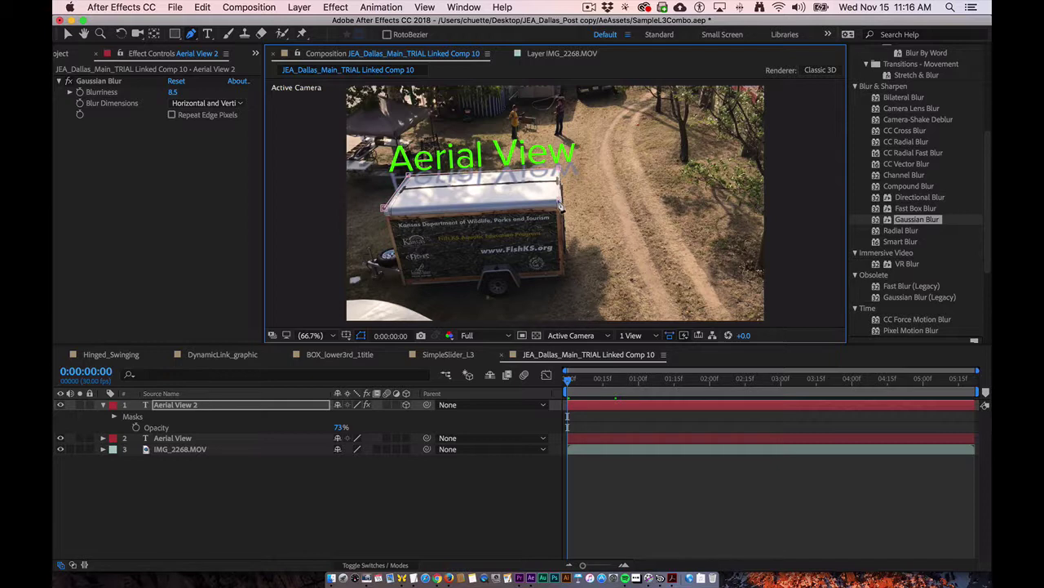
{"action": "left_click", "coordinate": [383, 208]}
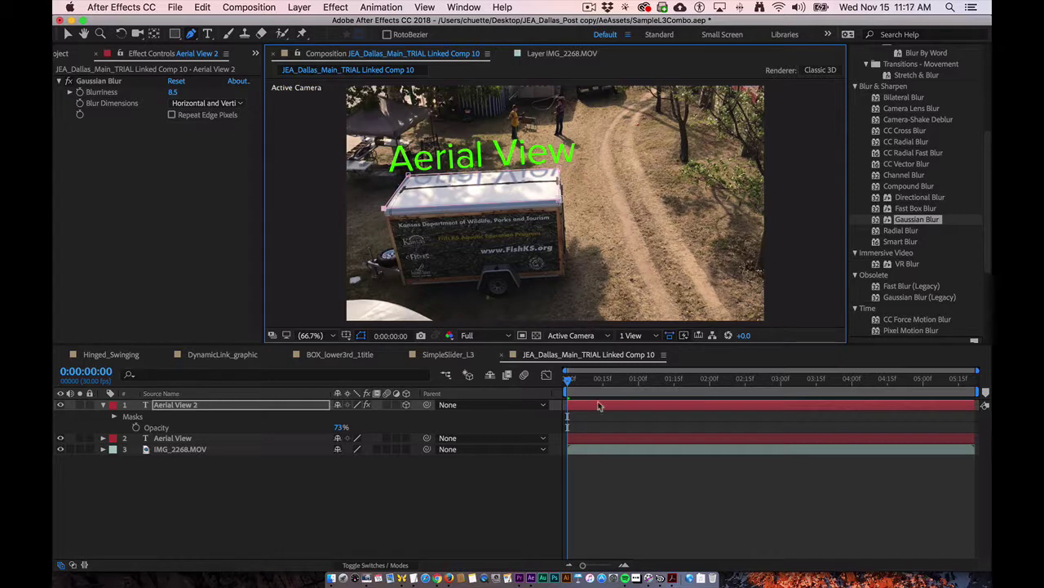
{"action": "left_click", "coordinate": [641, 482]}
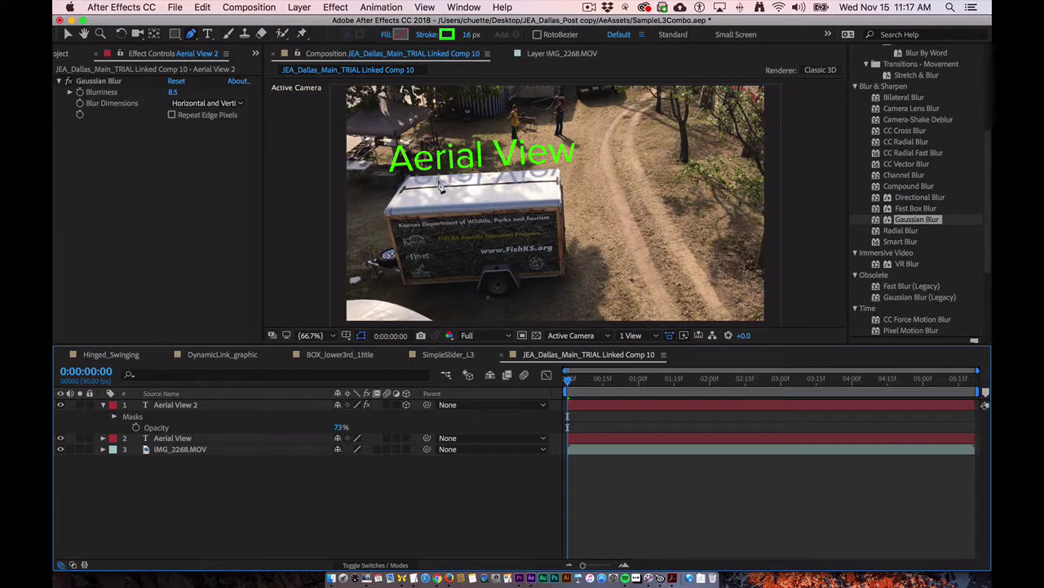
{"action": "key", "text": "v"}
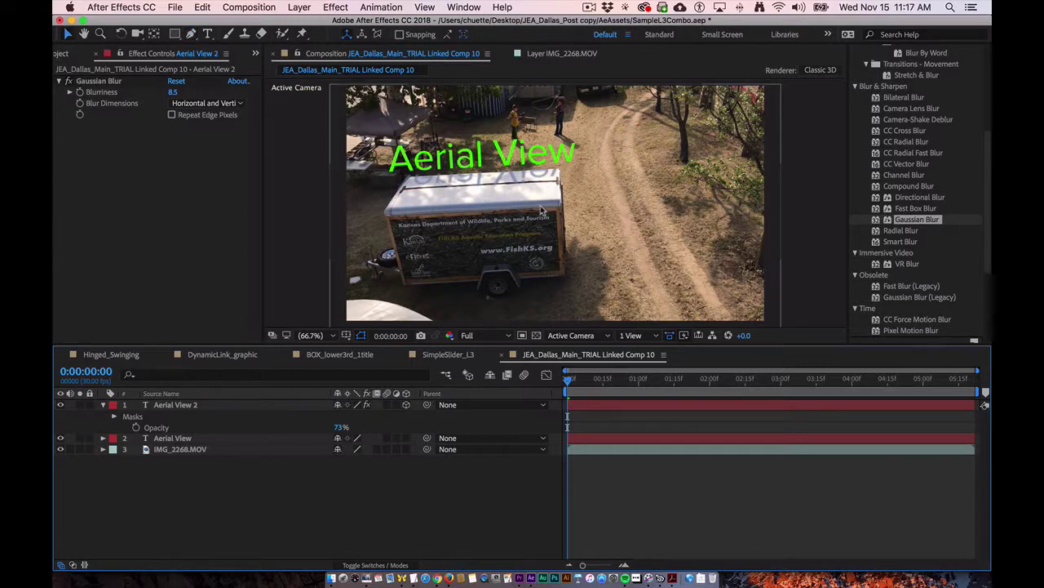
- Collapse the reflection layer's properties, parent "Aerial View 2" to the "Aerial View" layer, and preview how both follow the trailer
{"action": "left_click", "coordinate": [103, 405]}
{"action": "key", "text": "space"}
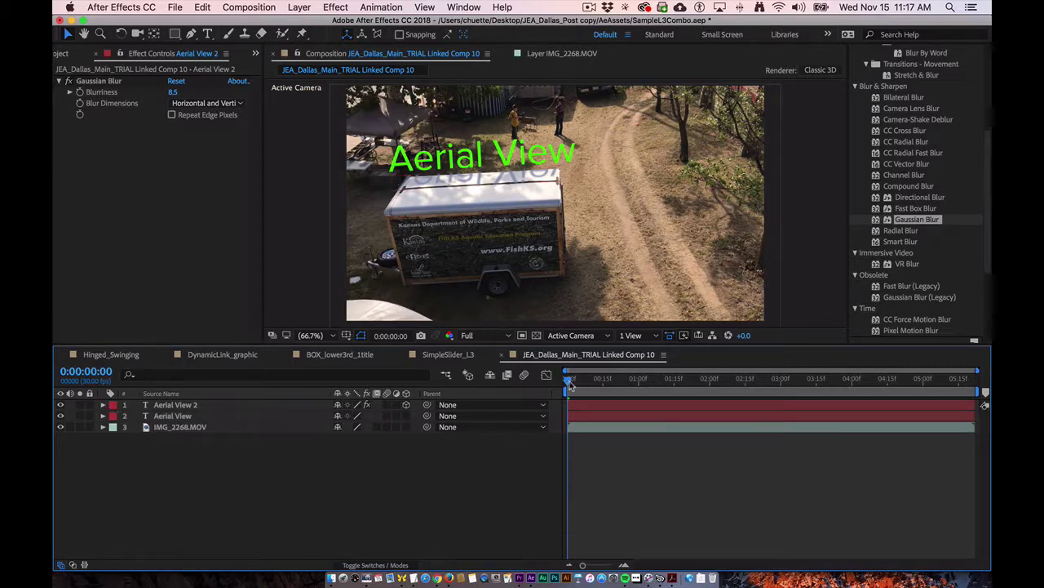
{"action": "key", "text": "space"}
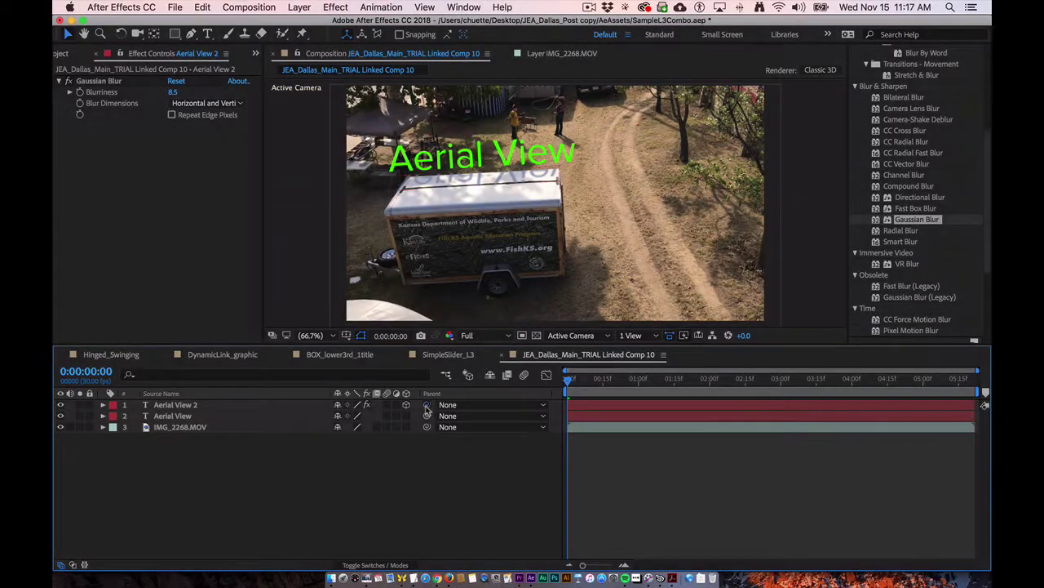
{"action": "left_click_drag", "start_coordinate": [426, 409], "coordinate": [189, 419]}
{"action": "left_click_drag", "start_coordinate": [569, 386], "coordinate": [785, 380]}
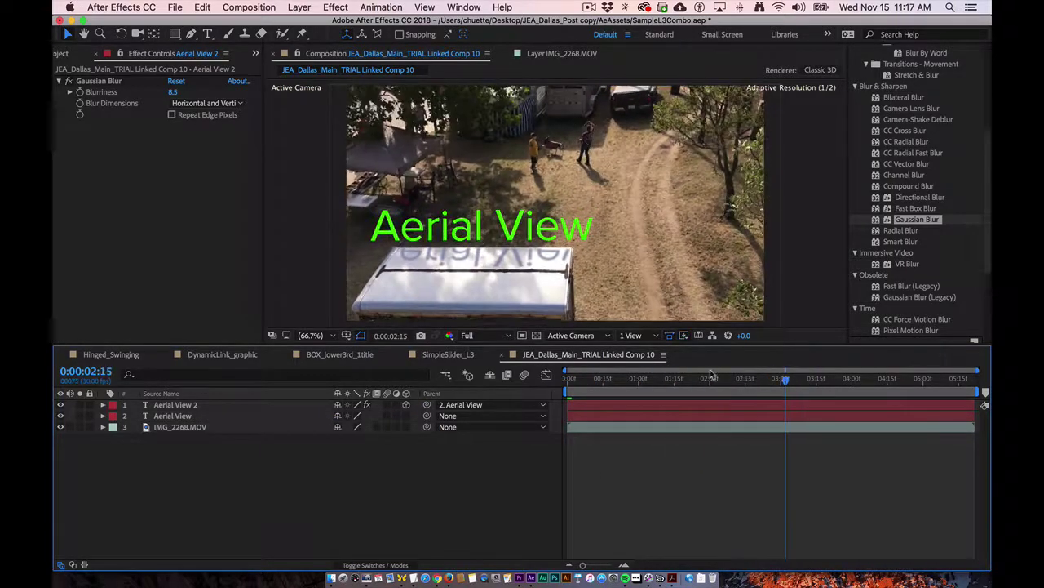
{"action": "key", "text": "space"}
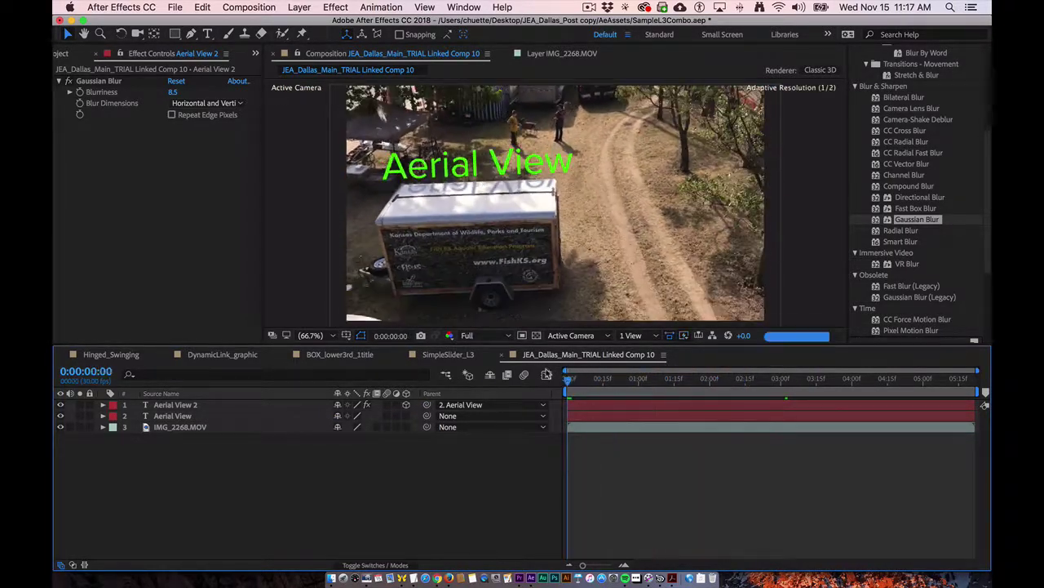
{"action": "key", "text": "space"}
{"action": "key", "text": "space"}
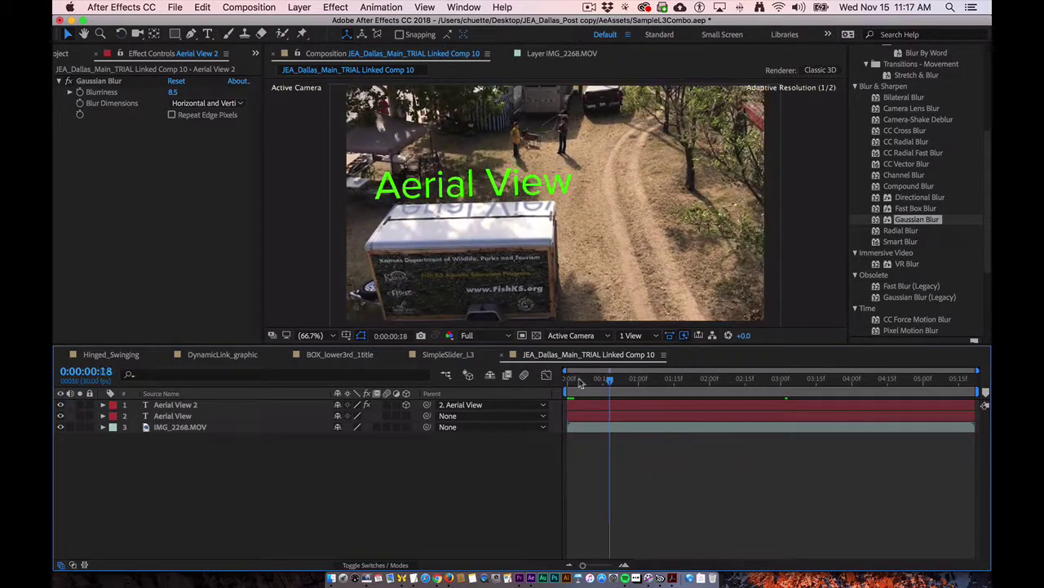
- Add a Skew text animator to the "Aerial View 2" reflection layer and set its Skew to 33
{"action": "key", "text": "space"}
{"action": "left_click", "coordinate": [188, 404]}
{"action": "left_click", "coordinate": [103, 405]}
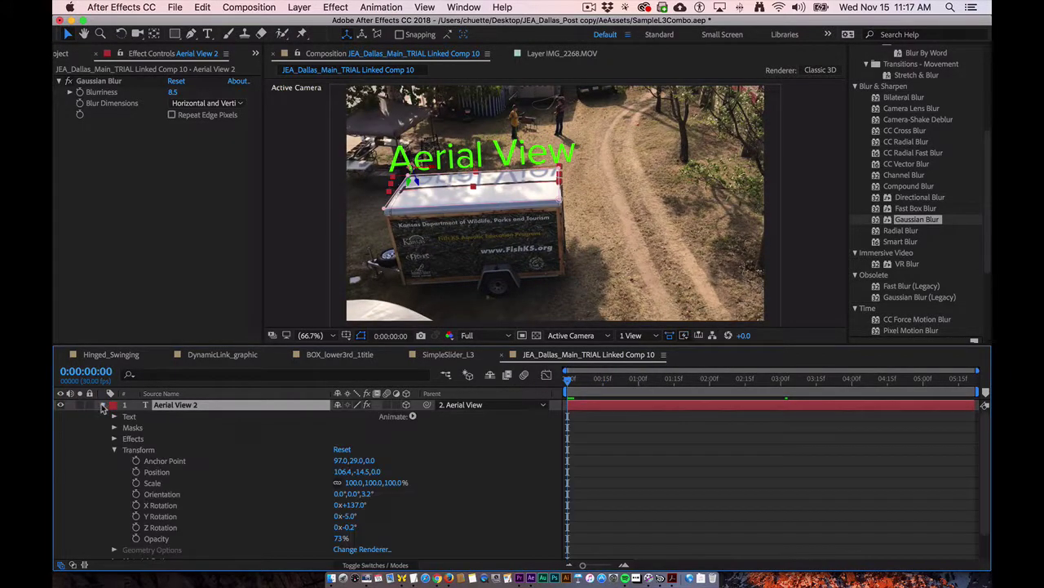
{"action": "key", "text": "F2"}
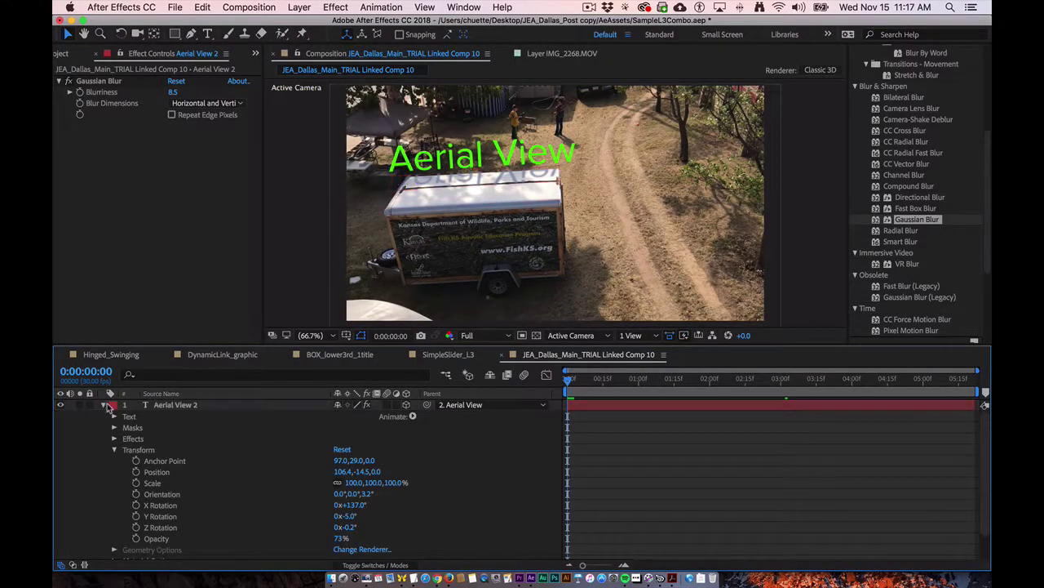
{"action": "left_click", "coordinate": [413, 416]}
{"action": "left_click", "coordinate": [443, 378]}
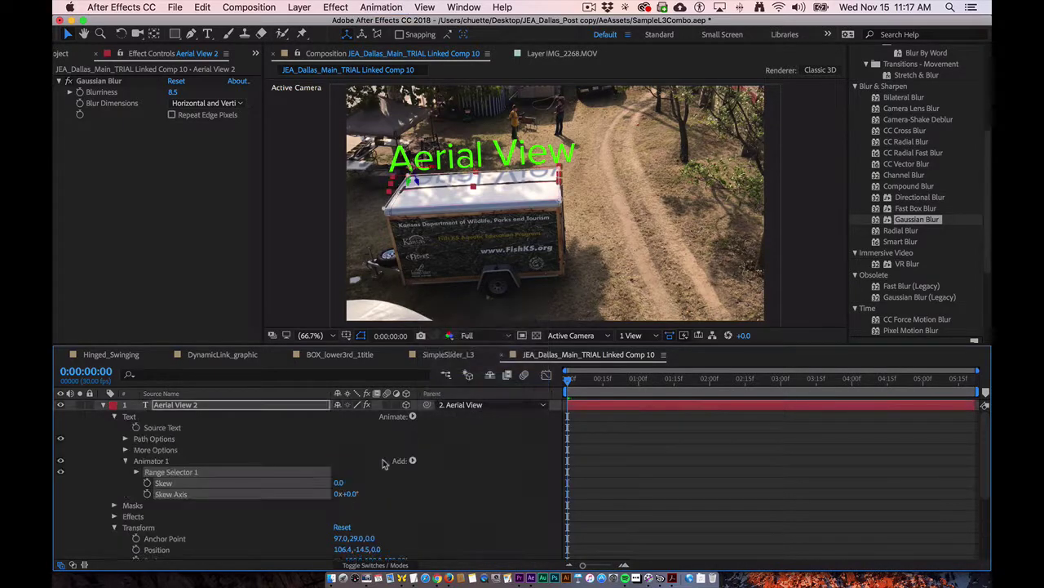
{"action": "left_click_drag", "start_coordinate": [338, 483], "coordinate": [355, 482]}
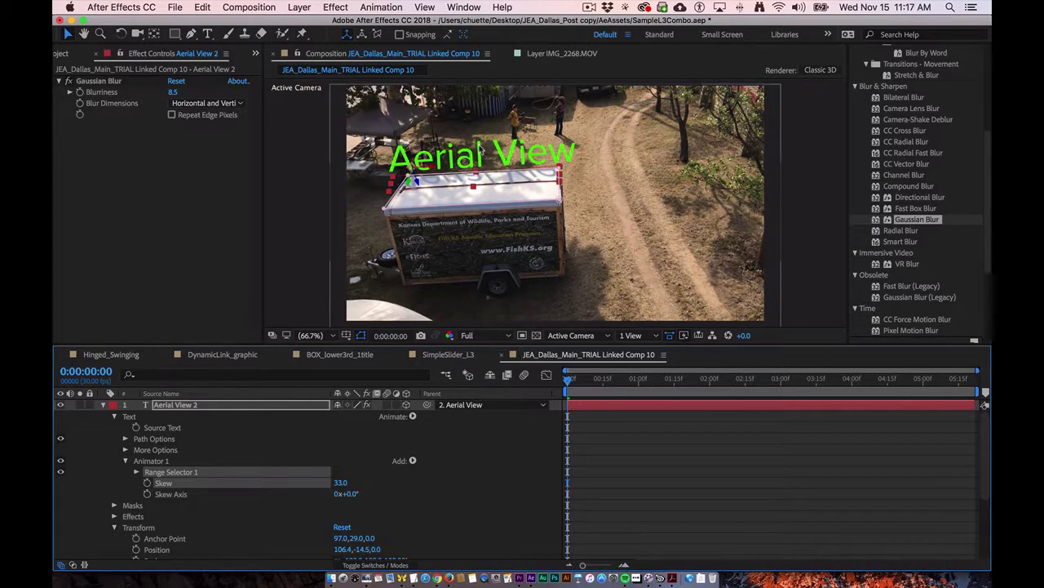
{"action": "left_click", "coordinate": [629, 478]}
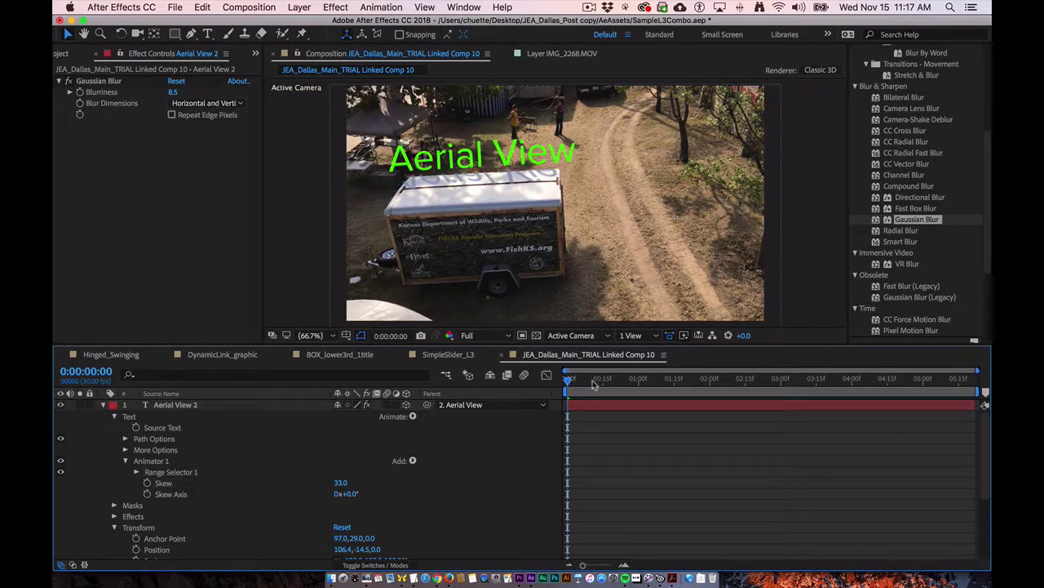
- Collapse the properties of "Aerial View 2" and scrub through the composition to check the skewed reflection
{"action": "left_click_drag", "start_coordinate": [593, 381], "coordinate": [117, 392]}
{"action": "left_click", "coordinate": [104, 405]}
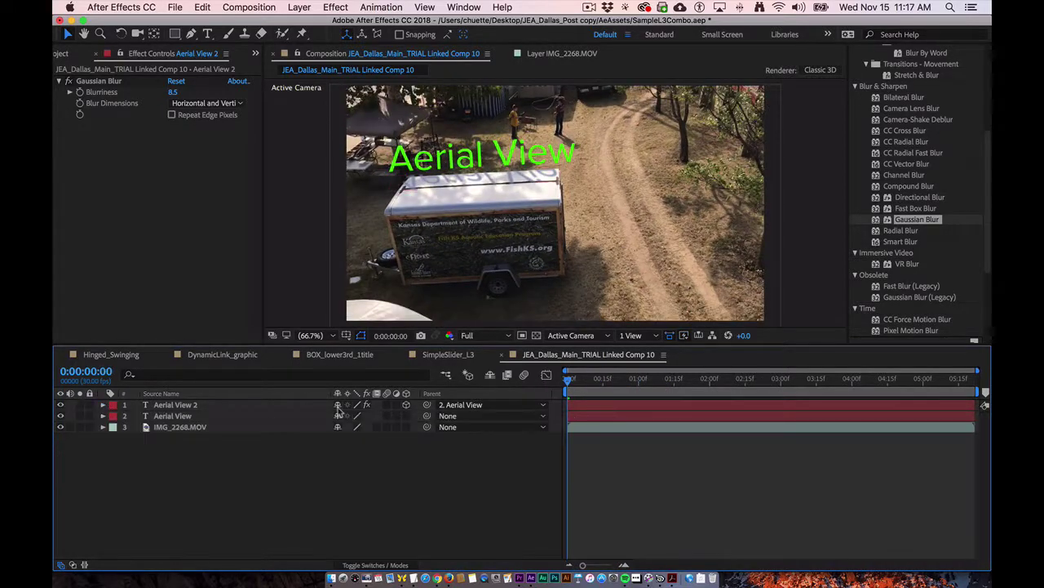
{"action": "mouse_move", "coordinate": [576, 389]}
{"action": "left_mouse_down"}
{"action": "mouse_move", "coordinate": [787, 381]}
{"action": "mouse_move", "coordinate": [569, 381]}
{"action": "left_mouse_up"}
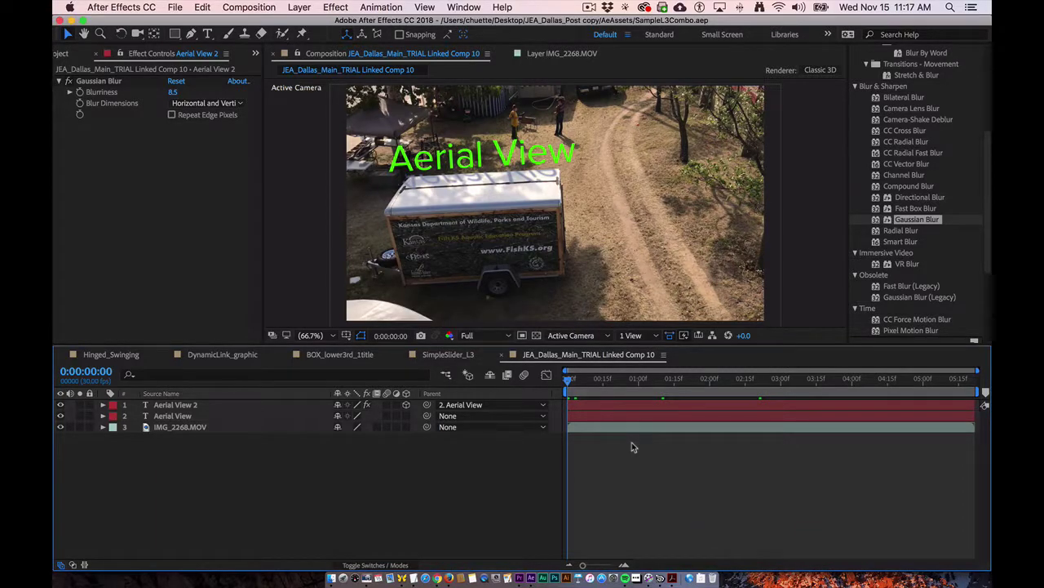
- Switch to Premiere Pro and preview the linked composition in the "tracking + signals" sequence
{"action": "key", "text": "super+Tab"}
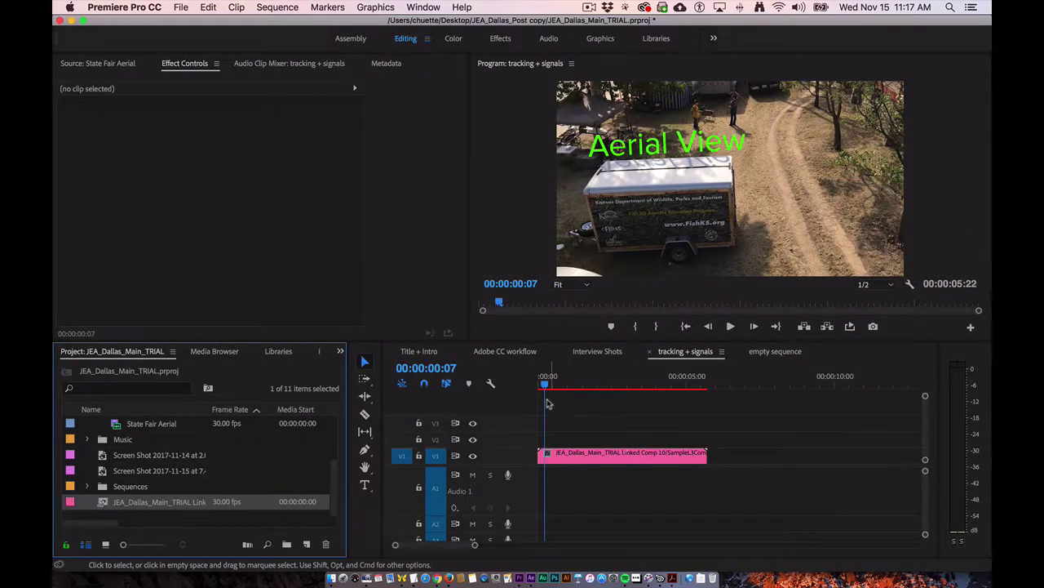
{"action": "mouse_move", "coordinate": [546, 384]}
{"action": "left_mouse_down"}
{"action": "mouse_move", "coordinate": [612, 386]}
{"action": "mouse_move", "coordinate": [563, 387]}
{"action": "left_mouse_up"}
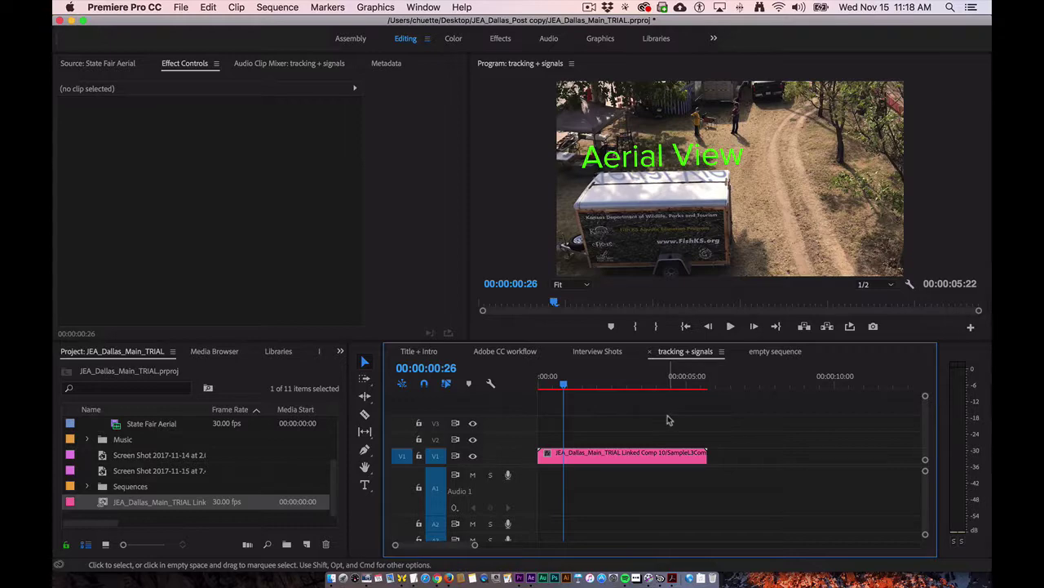
{"action": "key", "text": "space"}
{"action": "key", "text": "space"}
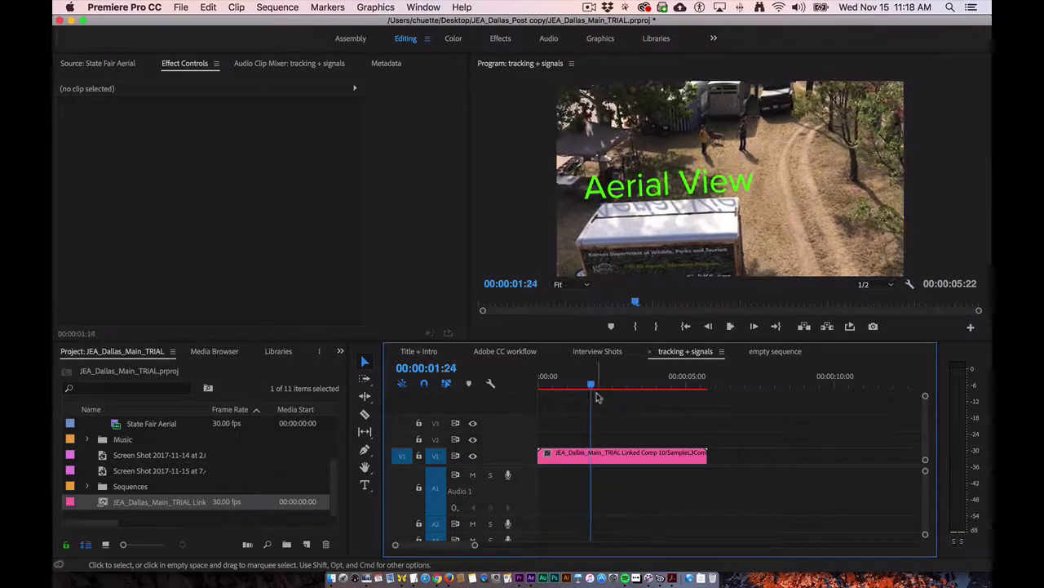